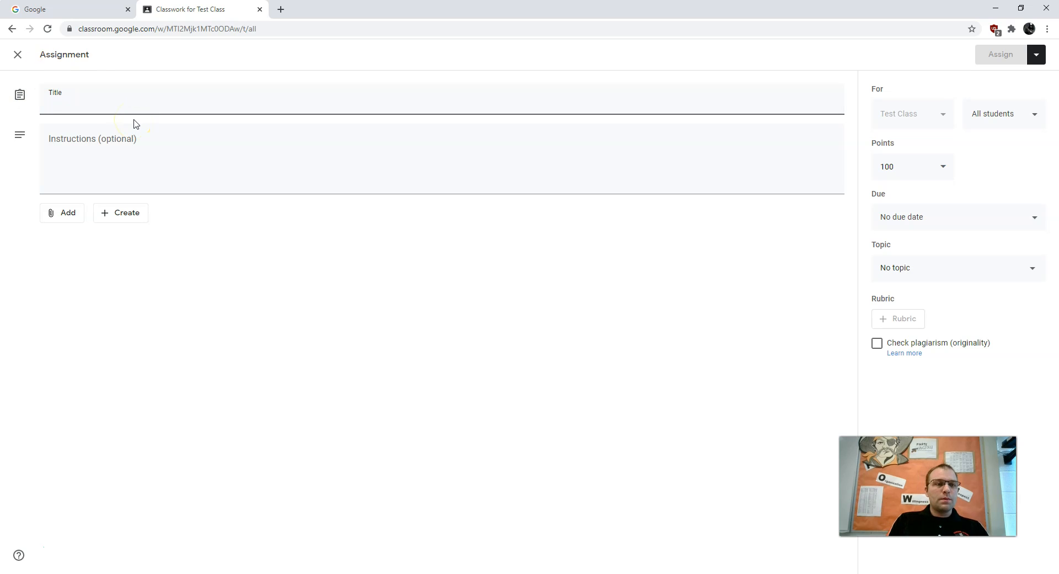
# Title the new assignment "Assignment for Demo" and leave the instructions blank.
pyautogui.write('Assignment for Demo')
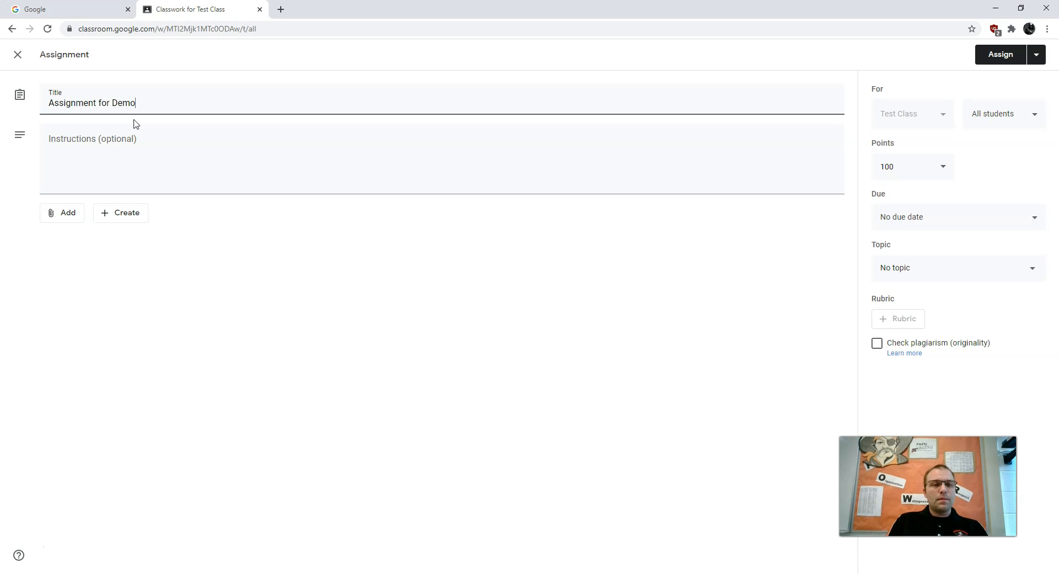
pyautogui.click(96, 164)
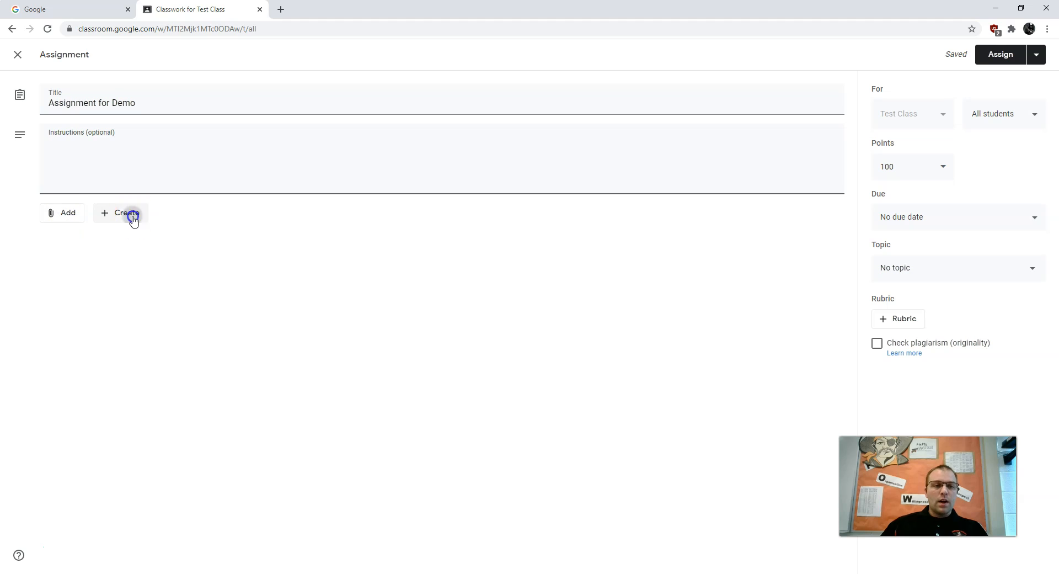
# Create a blank Google Docs attachment, look at its student access options, and remove it from the assignment.
pyautogui.click(133, 215)
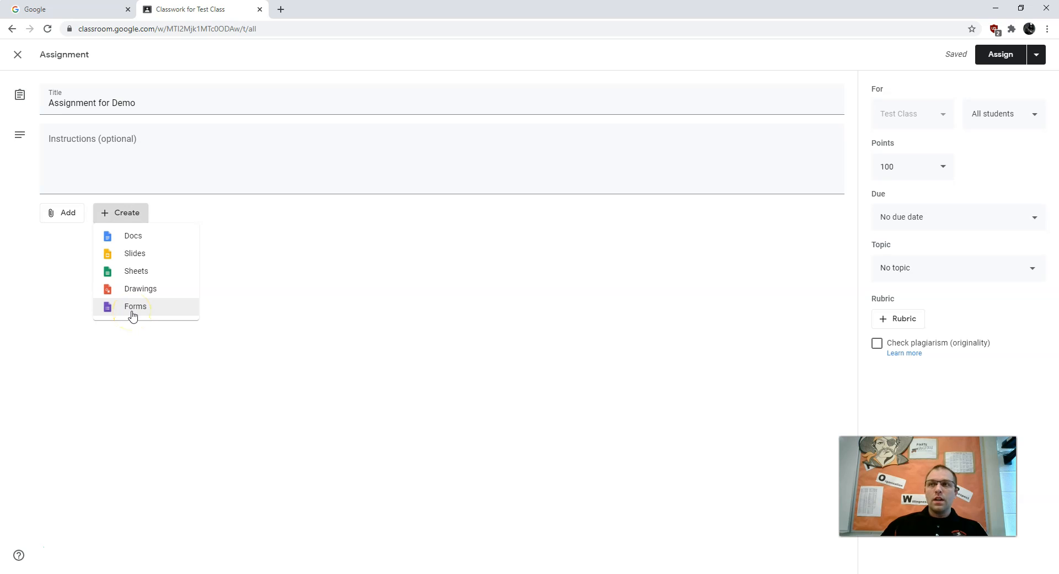
pyautogui.click(122, 237)
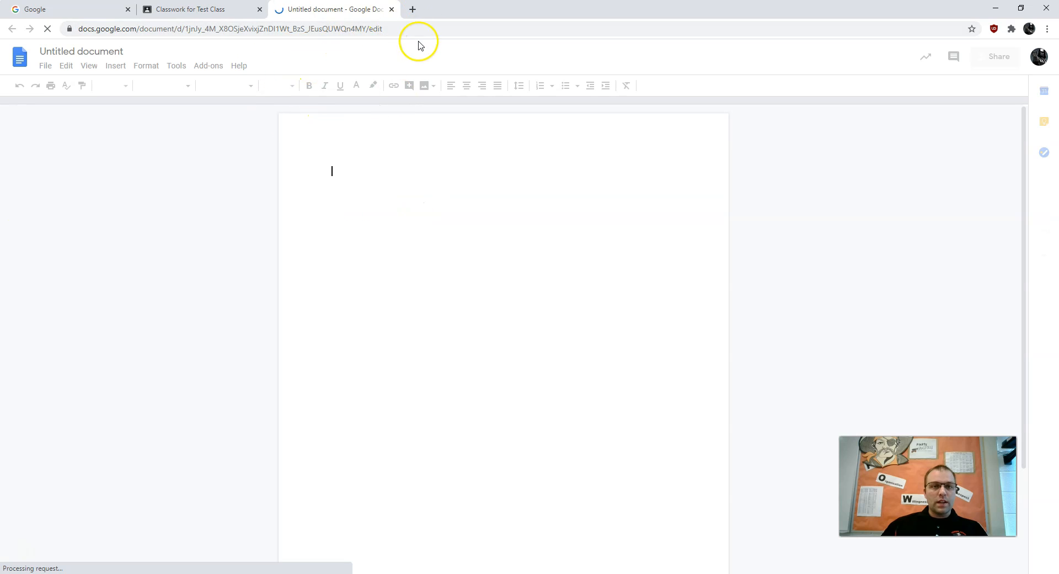
pyautogui.click(391, 9)
pyautogui.click(815, 213)
pyautogui.click(790, 260)
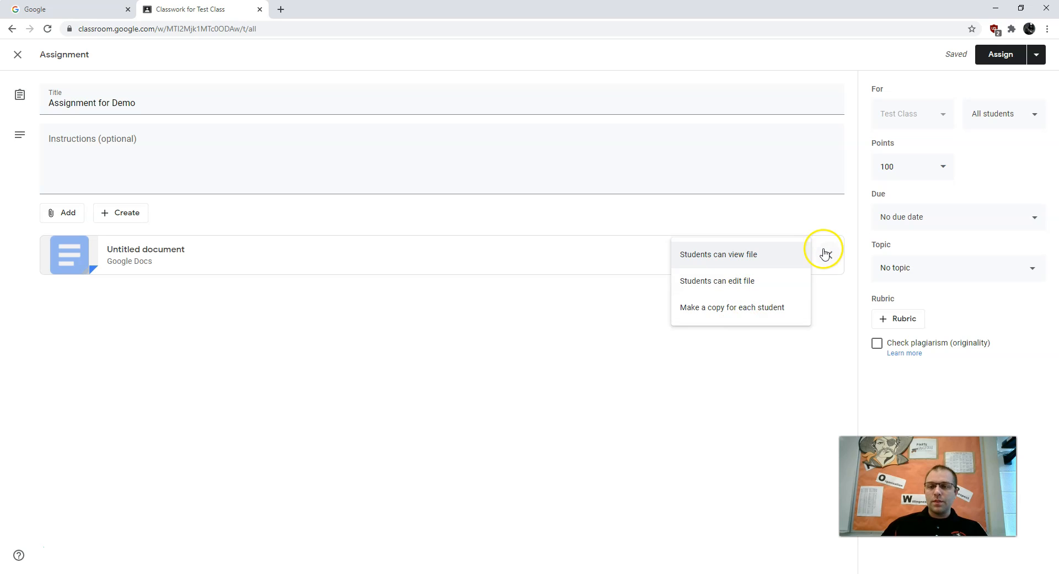
pyautogui.click(826, 255)
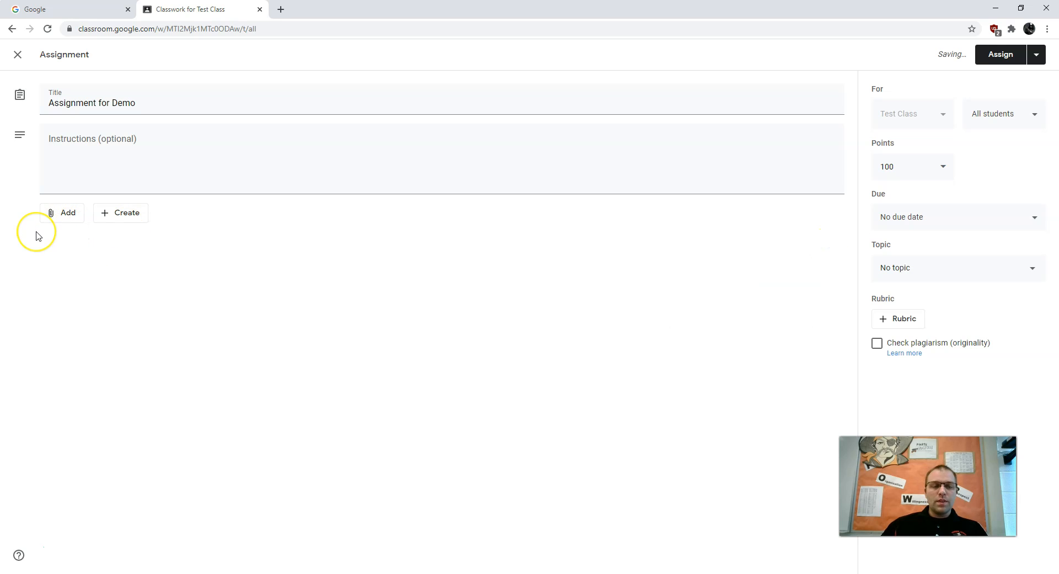
# Review the sources for adding attachments, including the YouTube video search and URL options, without attaching a video.
pyautogui.click(64, 221)
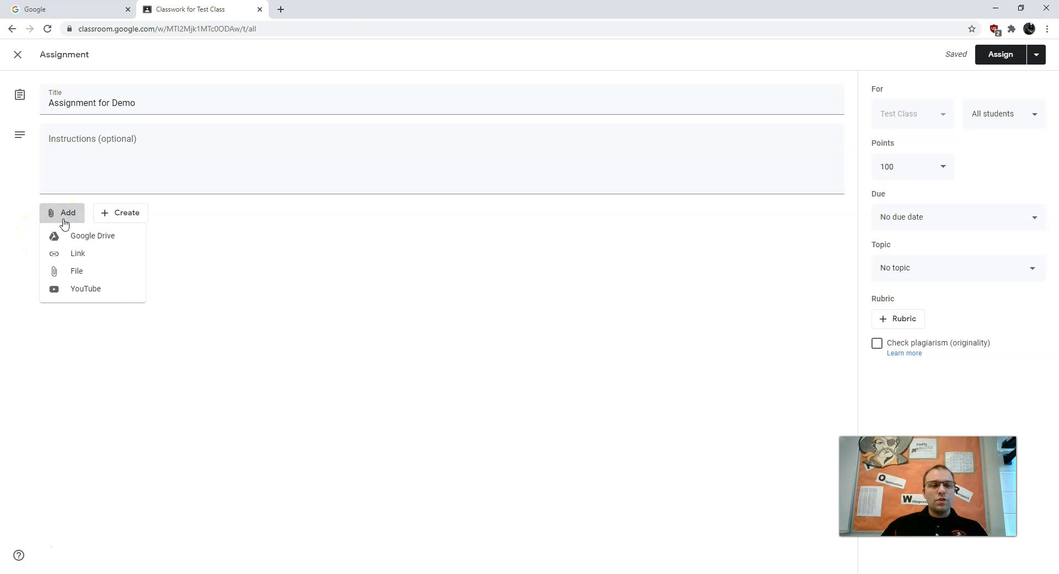
pyautogui.click(84, 242)
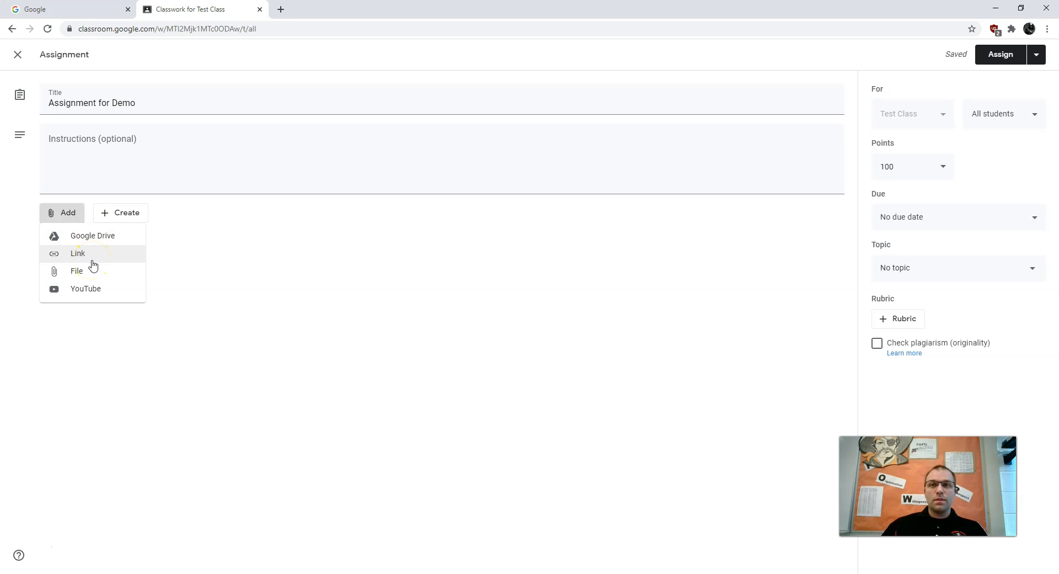
pyautogui.click(74, 274)
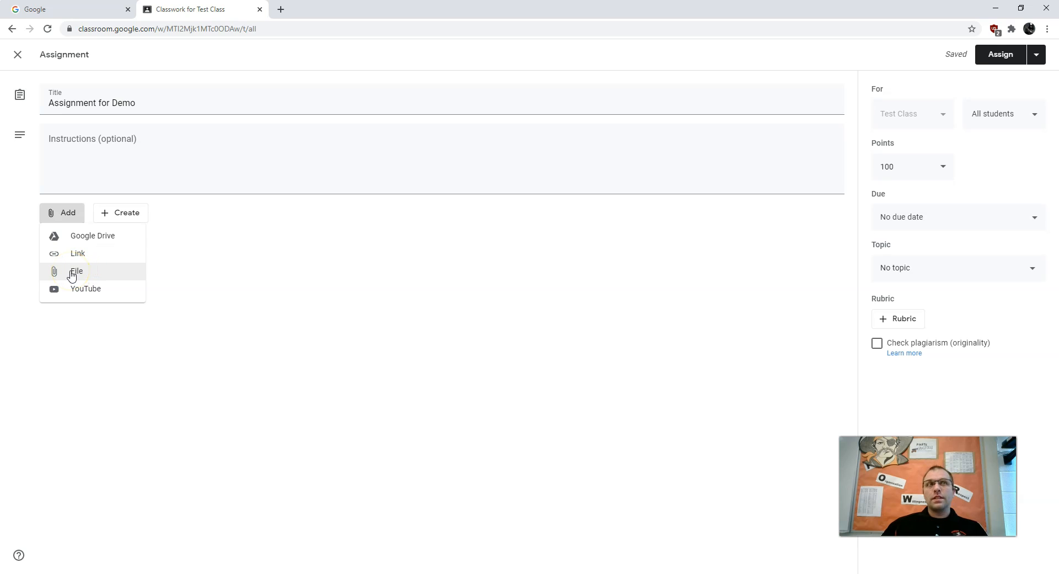
pyautogui.click(76, 290)
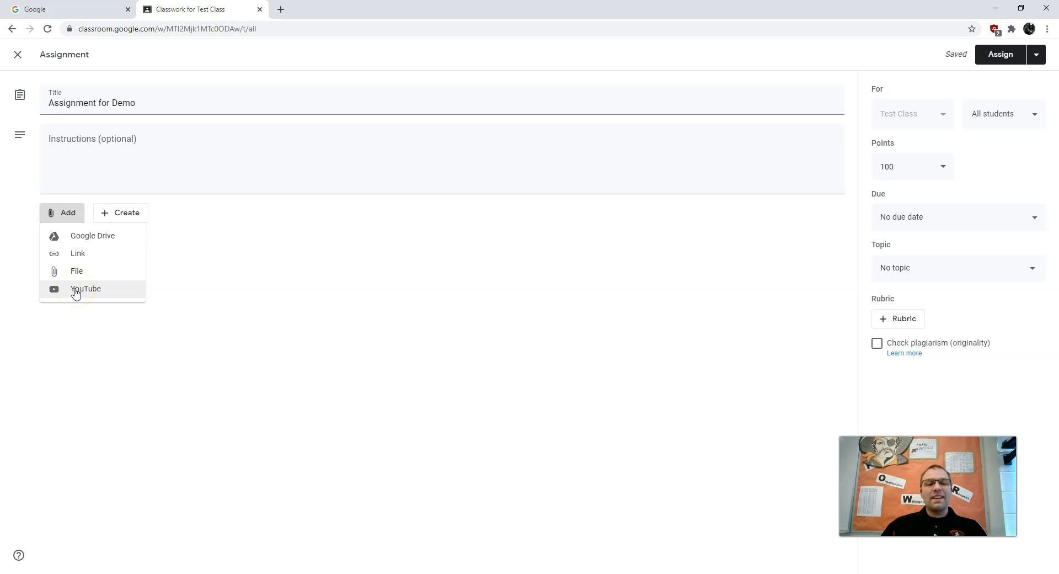
pyautogui.click(102, 289)
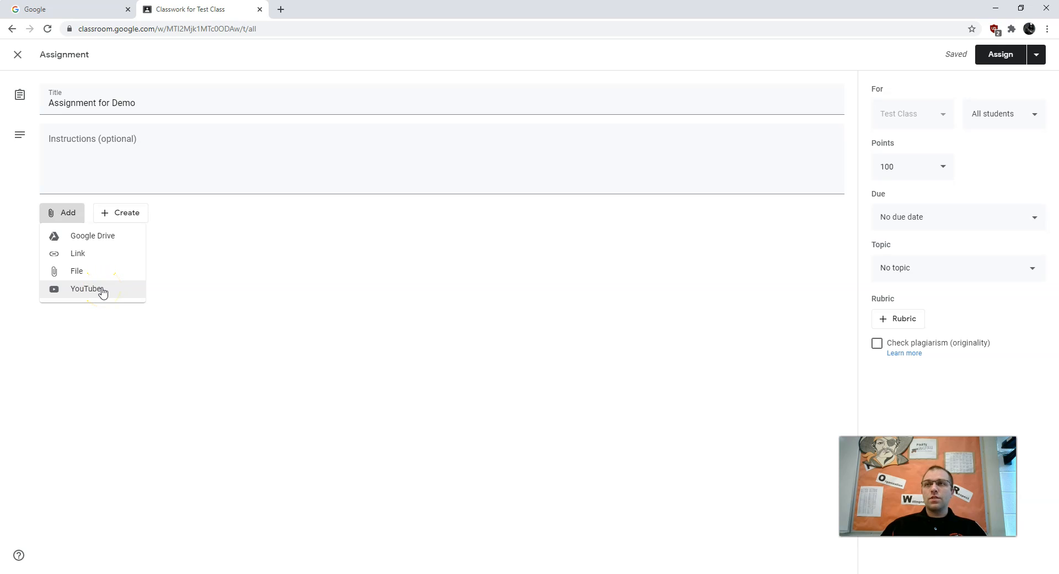
pyautogui.click(103, 292)
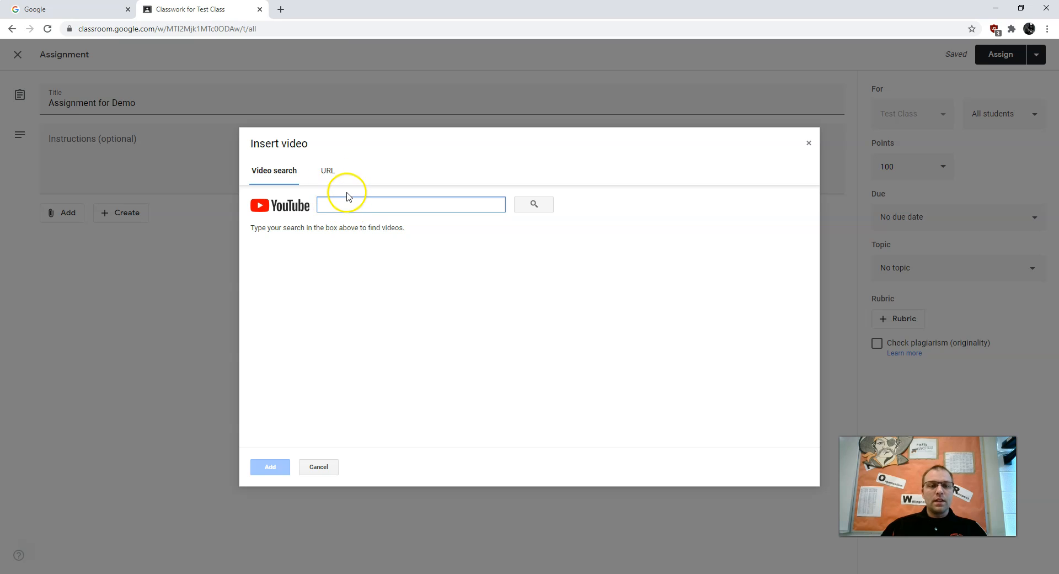
pyautogui.click(327, 170)
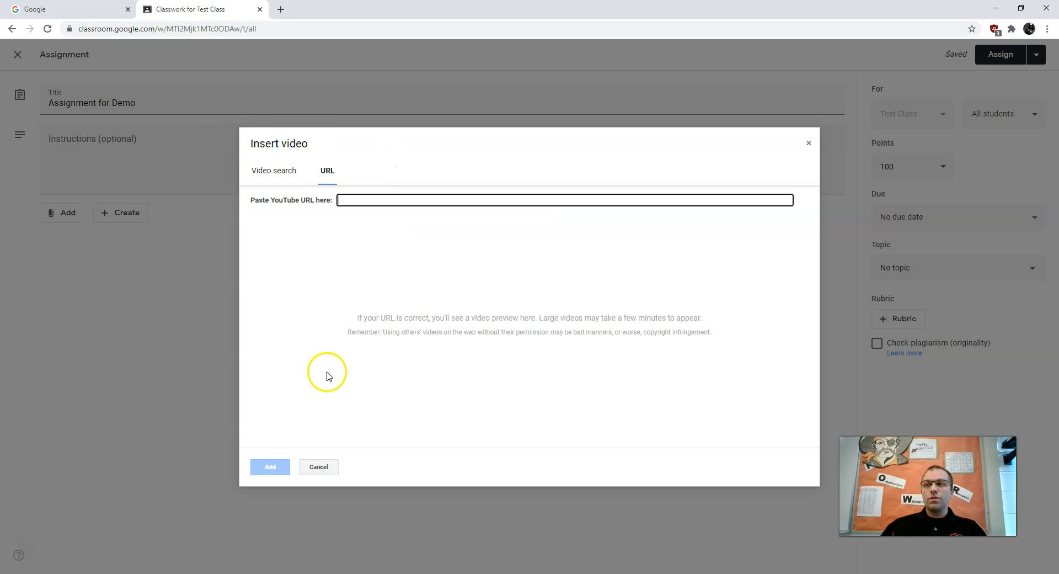
pyautogui.click(317, 467)
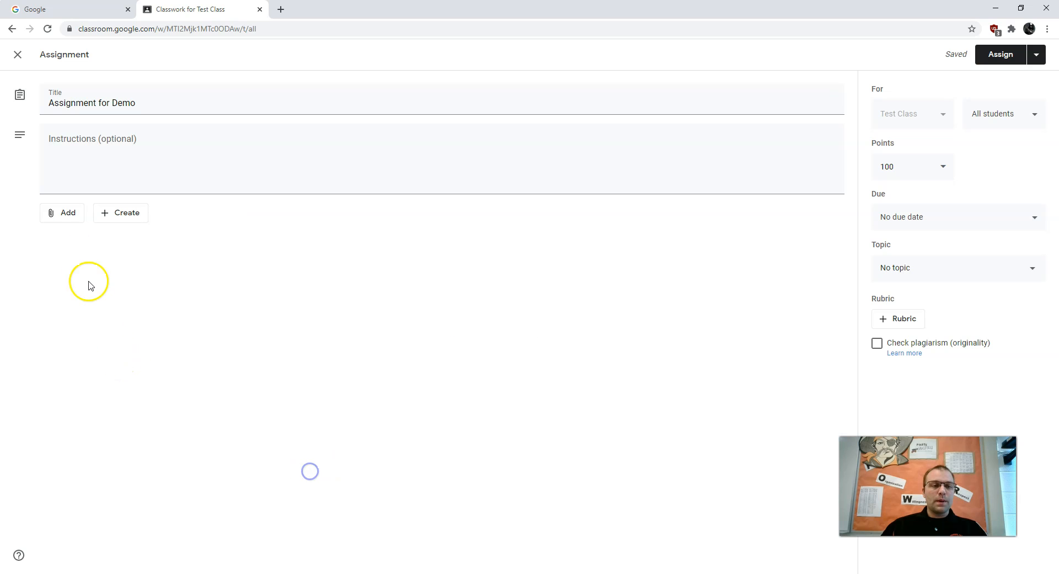
# Attach the Basic Exercise document from Google Drive to the assignment.
pyautogui.click(62, 214)
pyautogui.click(54, 241)
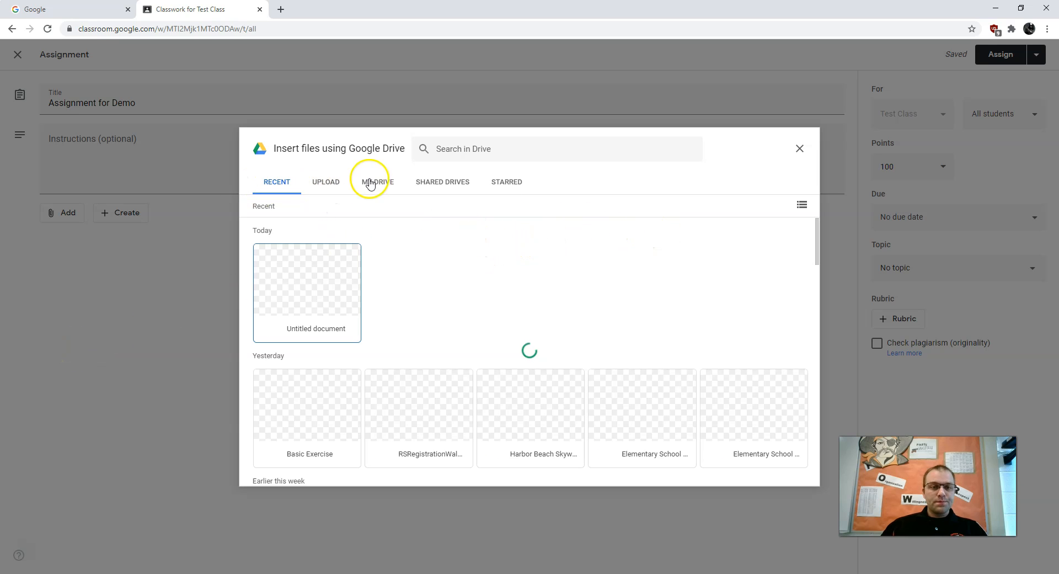
pyautogui.click(286, 421)
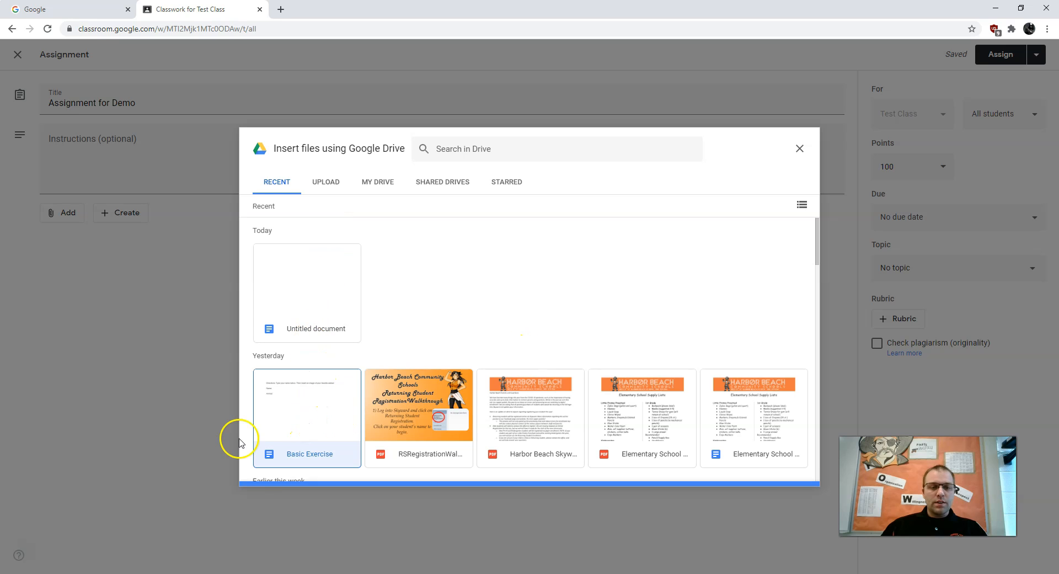
pyautogui.click(785, 468)
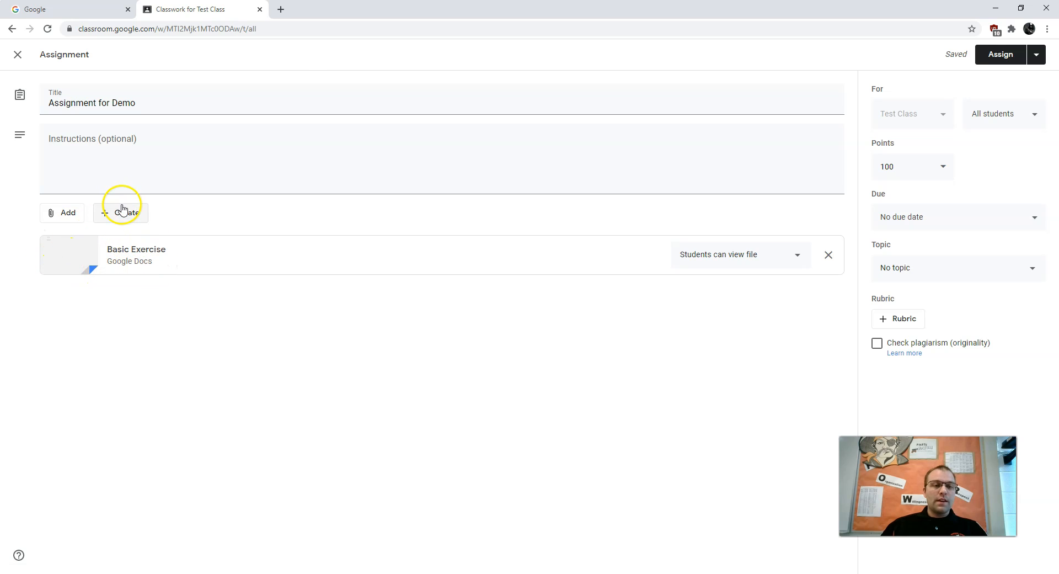
# Review the student access options for Basic Exercise and set it to make a copy for each student.
pyautogui.click(743, 265)
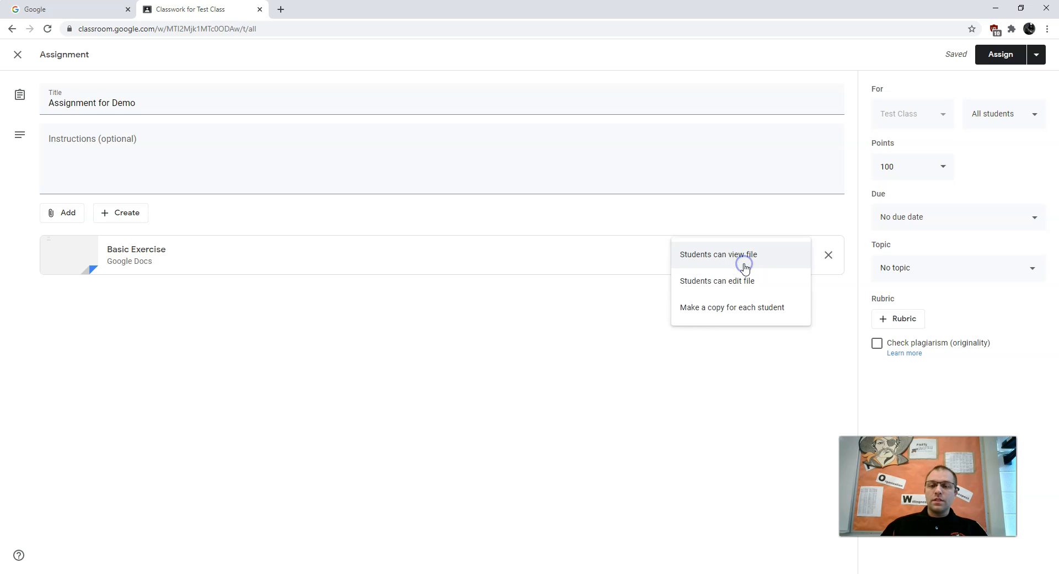
pyautogui.click(732, 314)
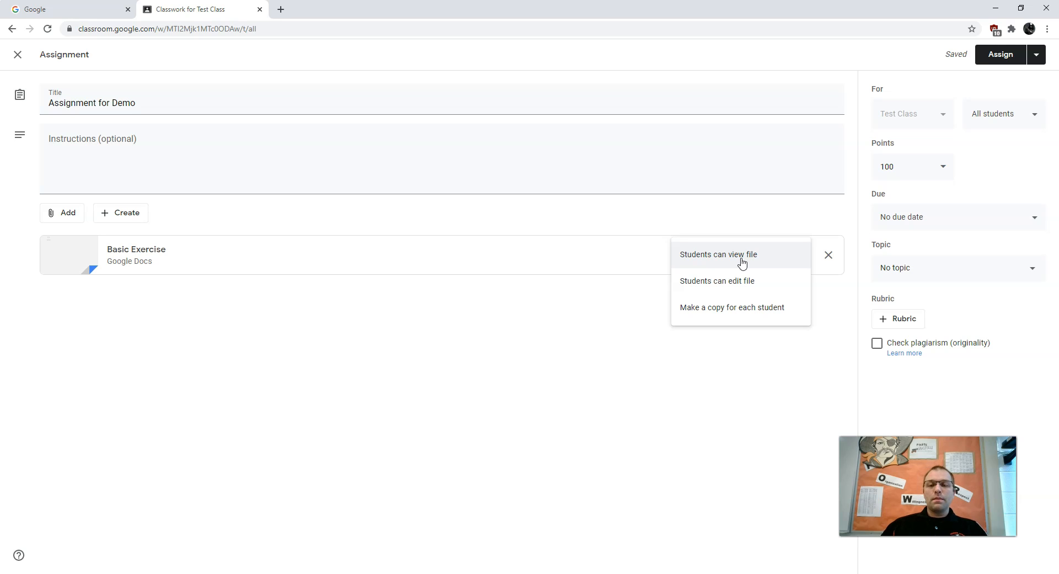
pyautogui.click(746, 289)
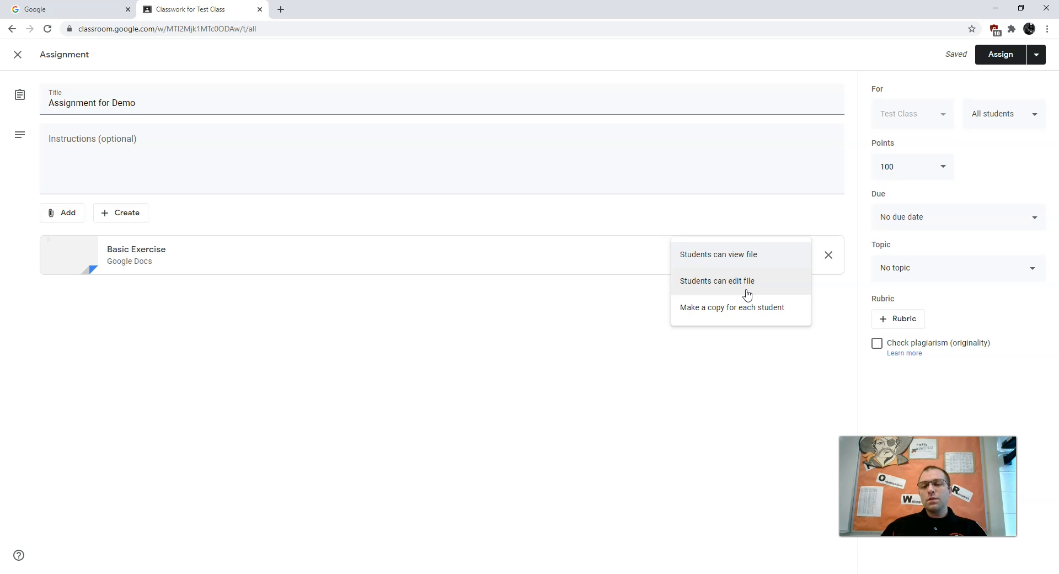
pyautogui.click(748, 303)
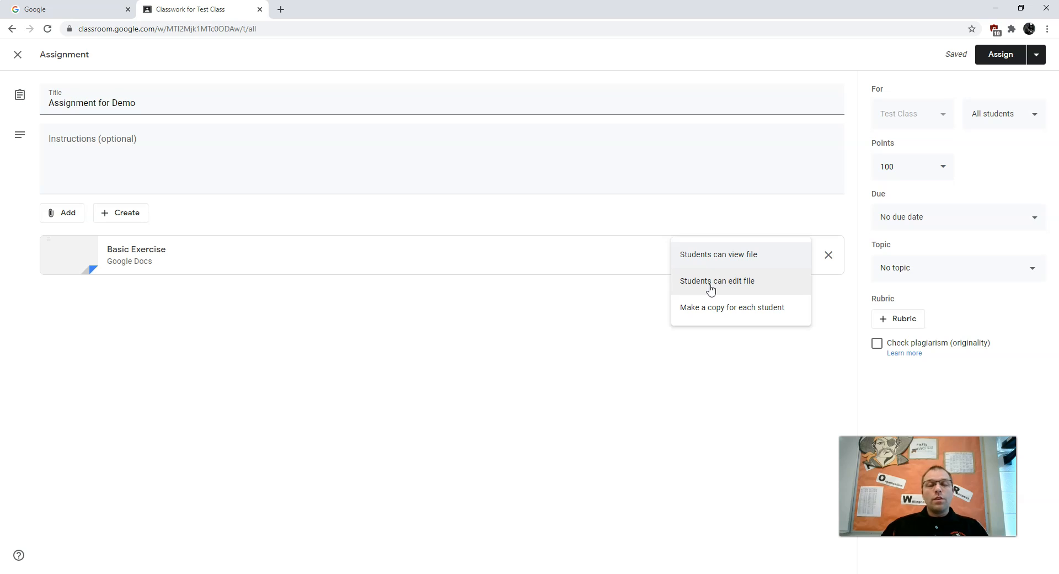
pyautogui.click(748, 282)
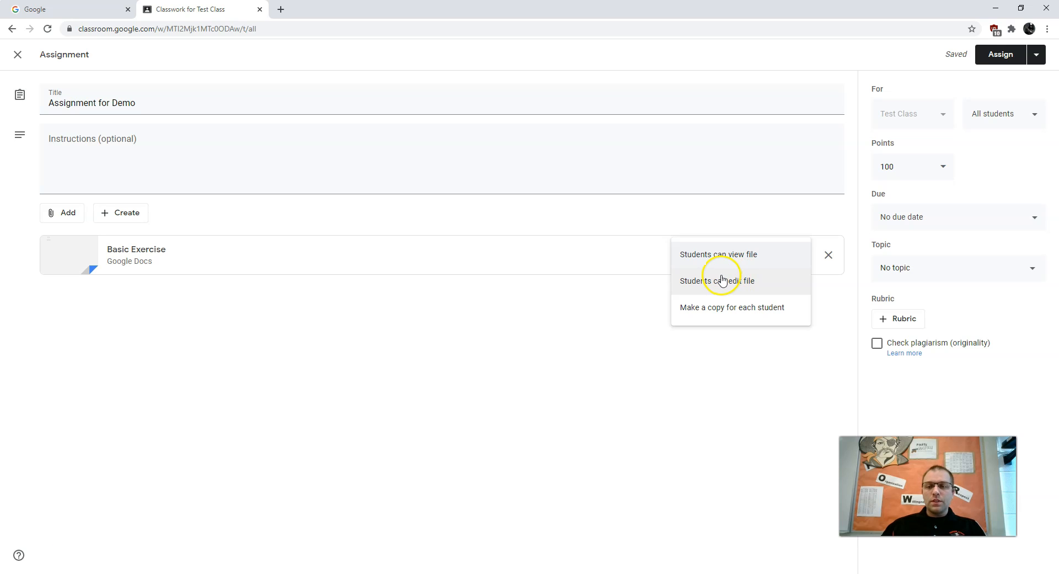
pyautogui.click(756, 307)
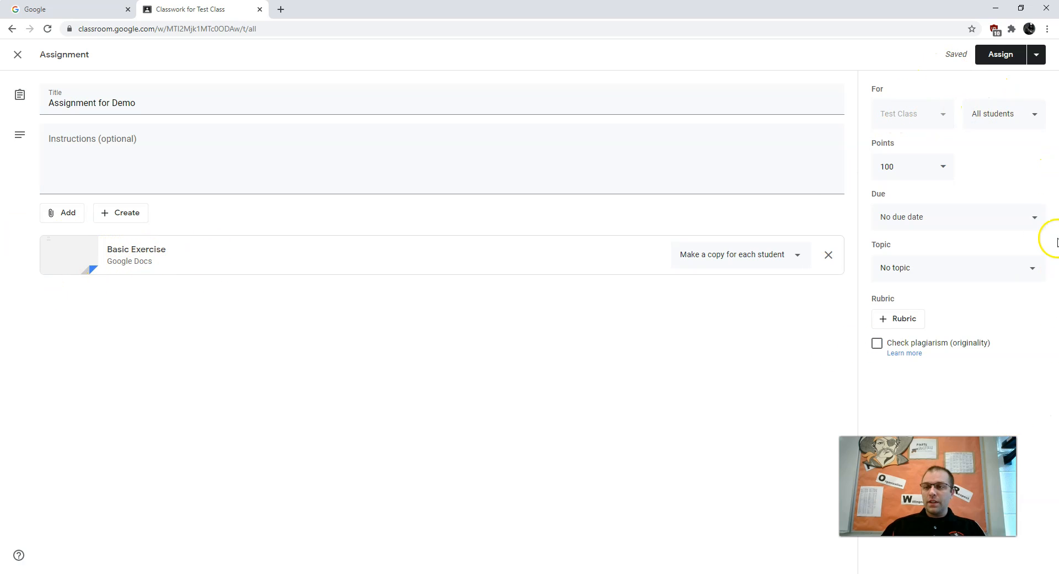
# Examine the class, student and points options of the assignment without changing them.
pyautogui.click(938, 116)
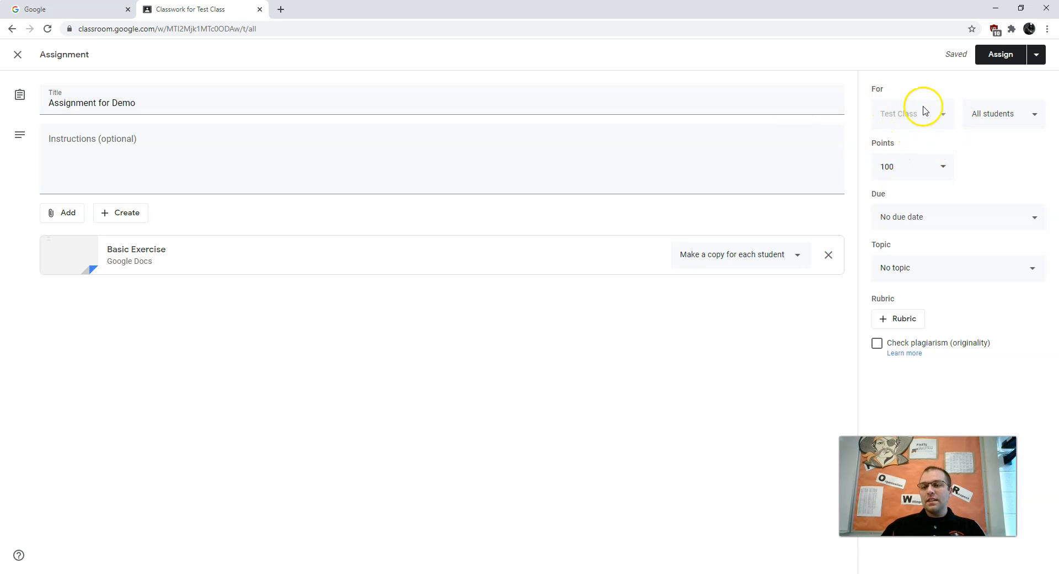
pyautogui.click(981, 118)
pyautogui.click(1018, 118)
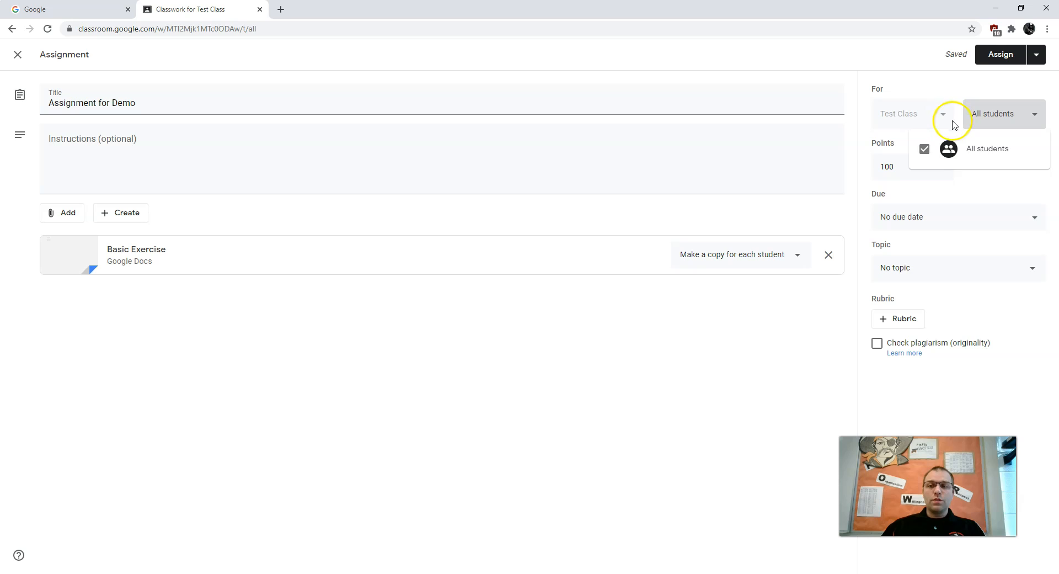
pyautogui.click(985, 177)
pyautogui.click(914, 169)
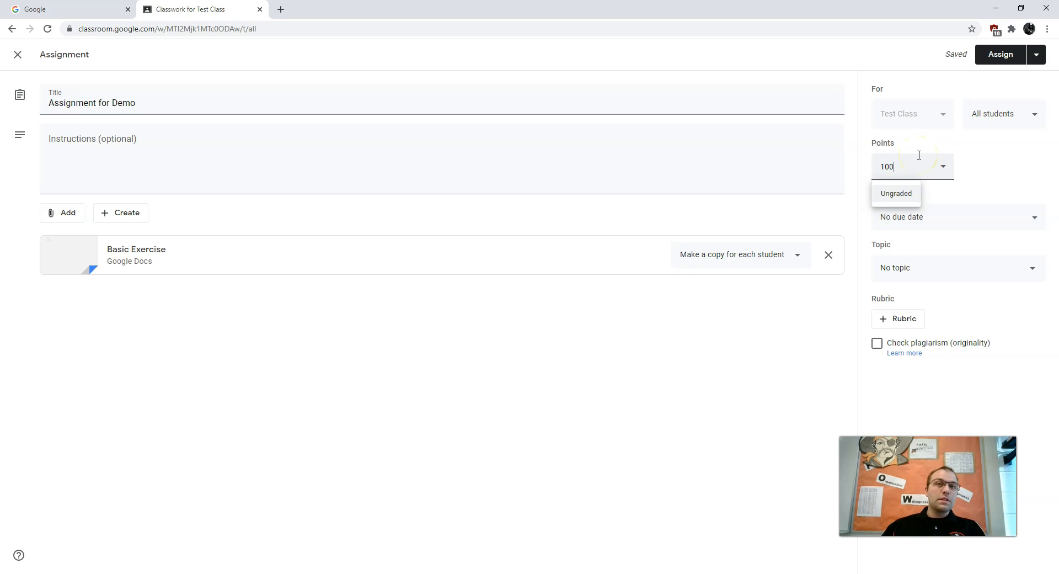
pyautogui.click(997, 167)
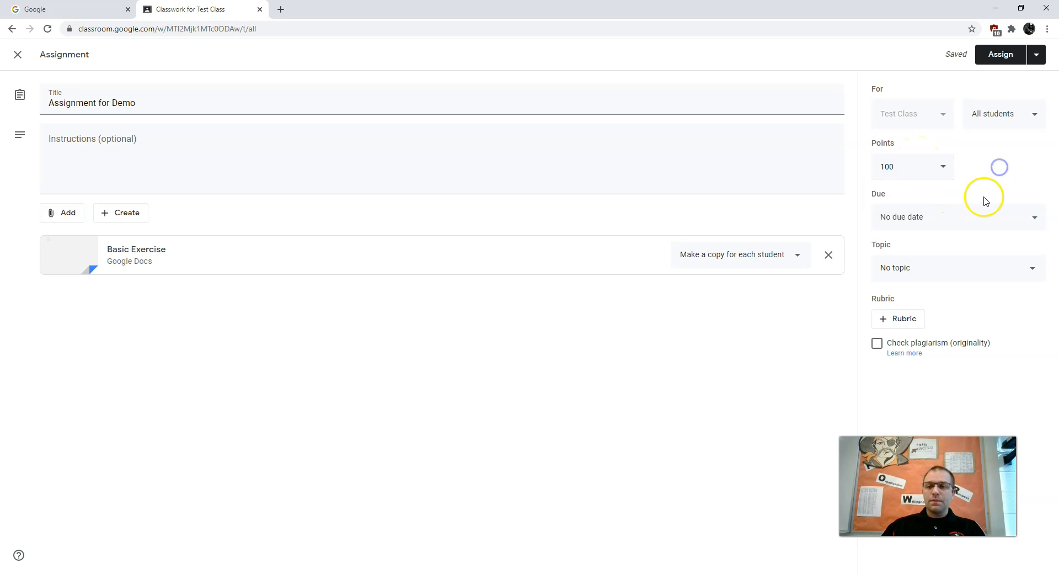
# Set the assignment's due date to Aug 18, 2020 at 11:59 PM and its topic to Unit 1.
pyautogui.click(943, 221)
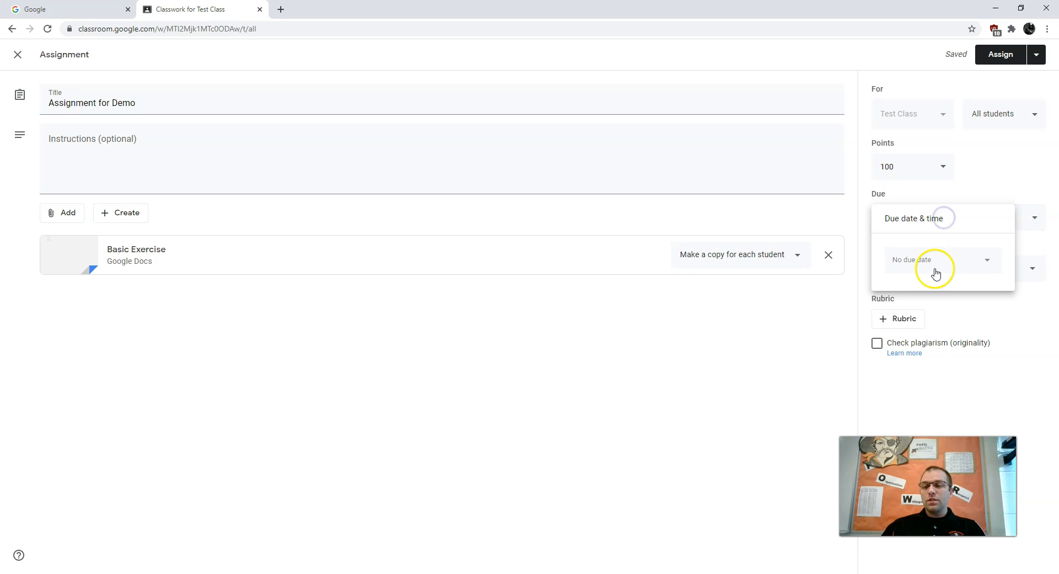
pyautogui.click(974, 258)
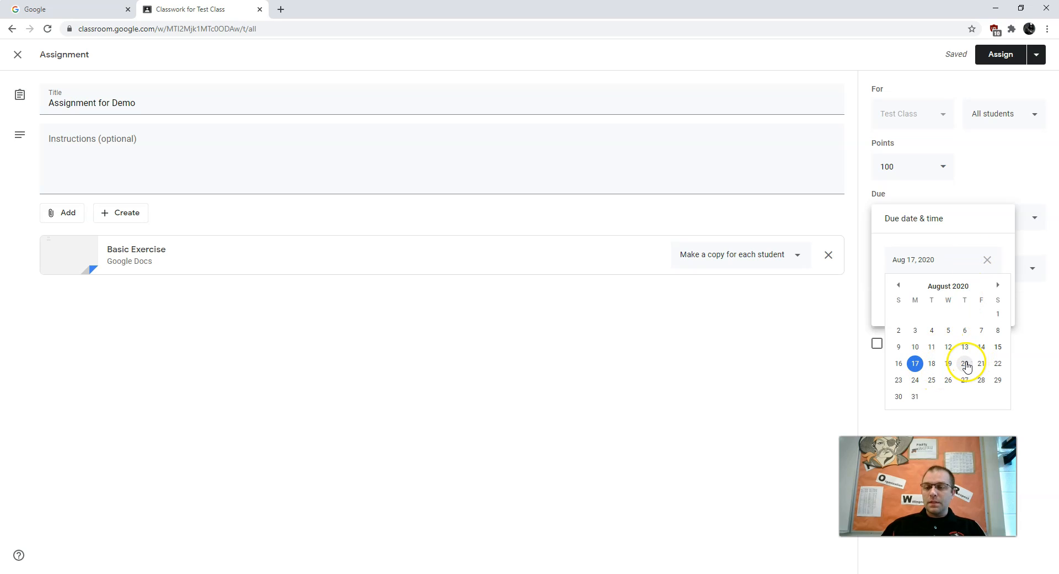
pyautogui.click(931, 364)
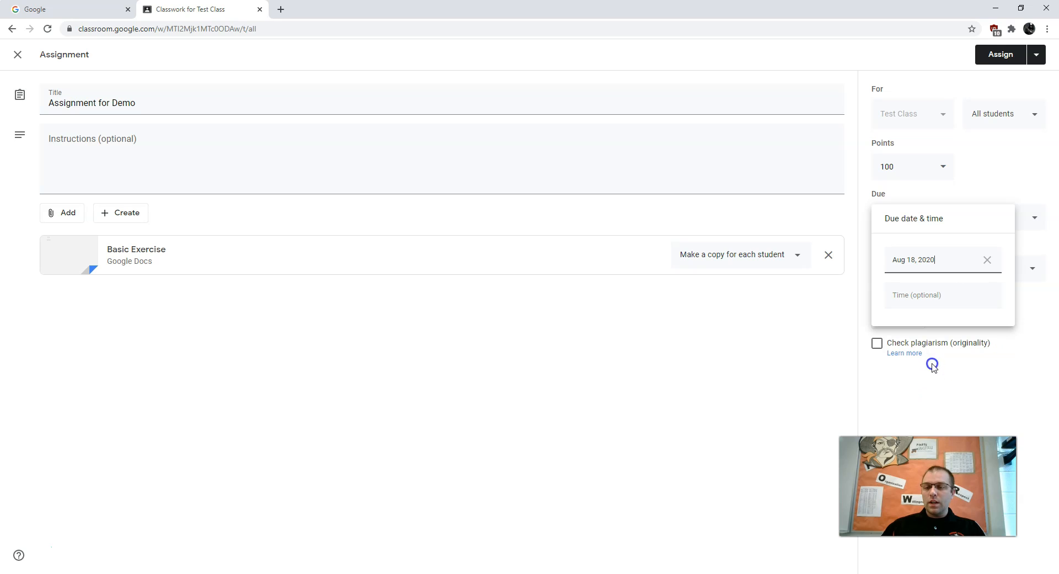
pyautogui.click(1000, 173)
pyautogui.click(950, 223)
pyautogui.click(907, 298)
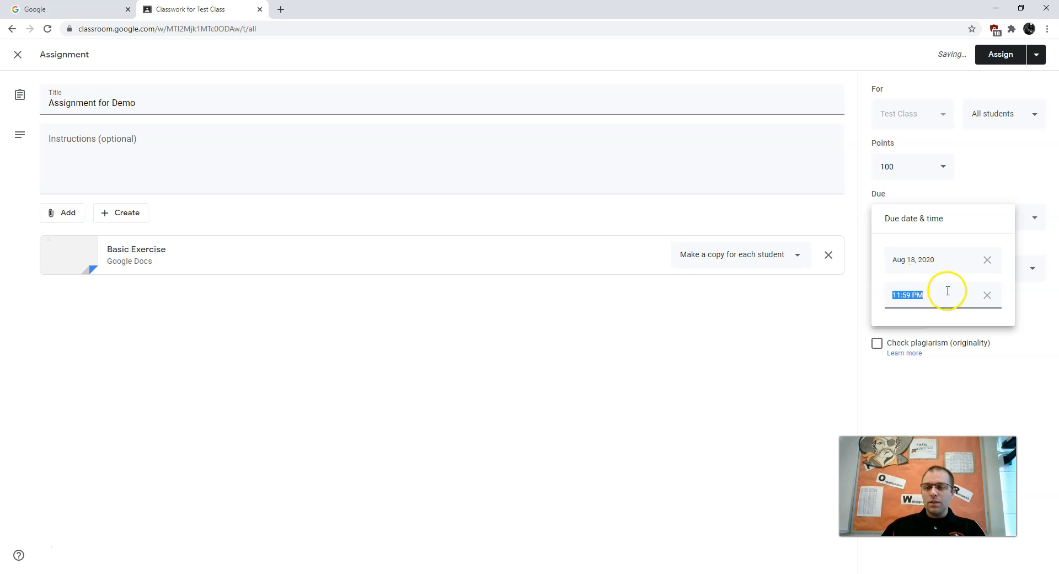
pyautogui.click(980, 184)
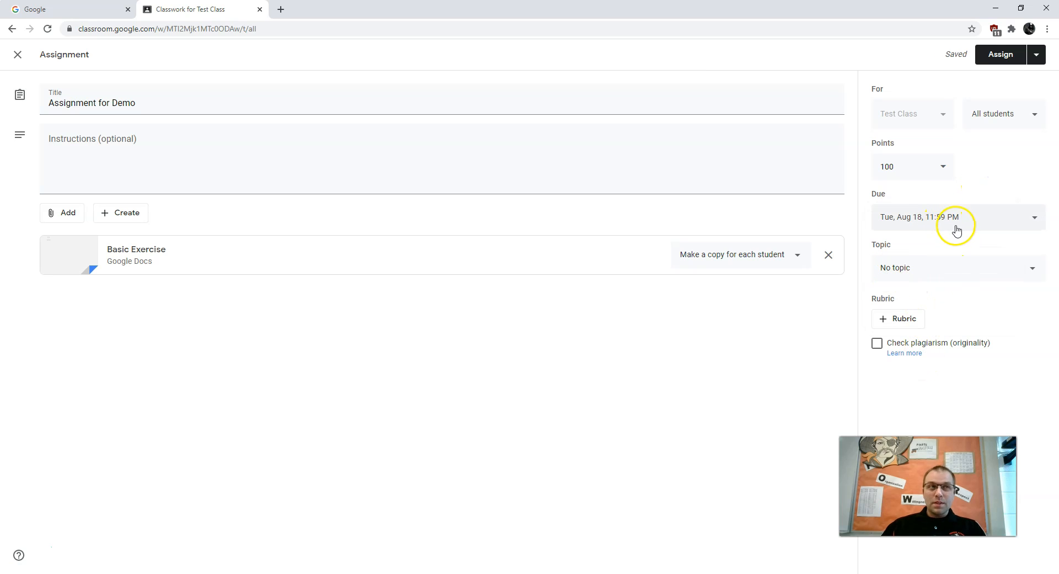
pyautogui.click(907, 272)
pyautogui.click(913, 336)
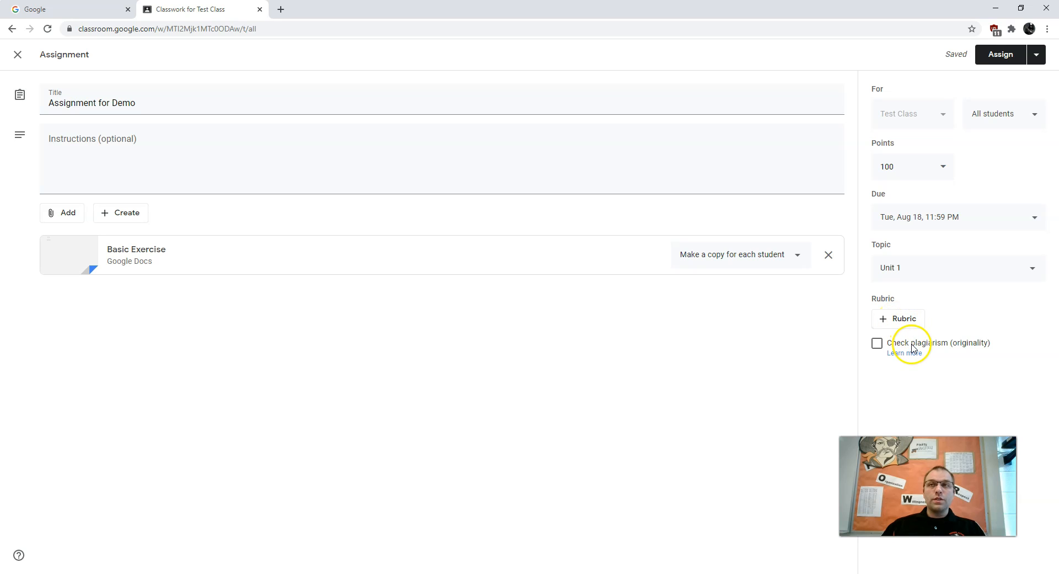
# Start a new rubric for the assignment and add two more performance levels to its first criterion.
pyautogui.click(889, 320)
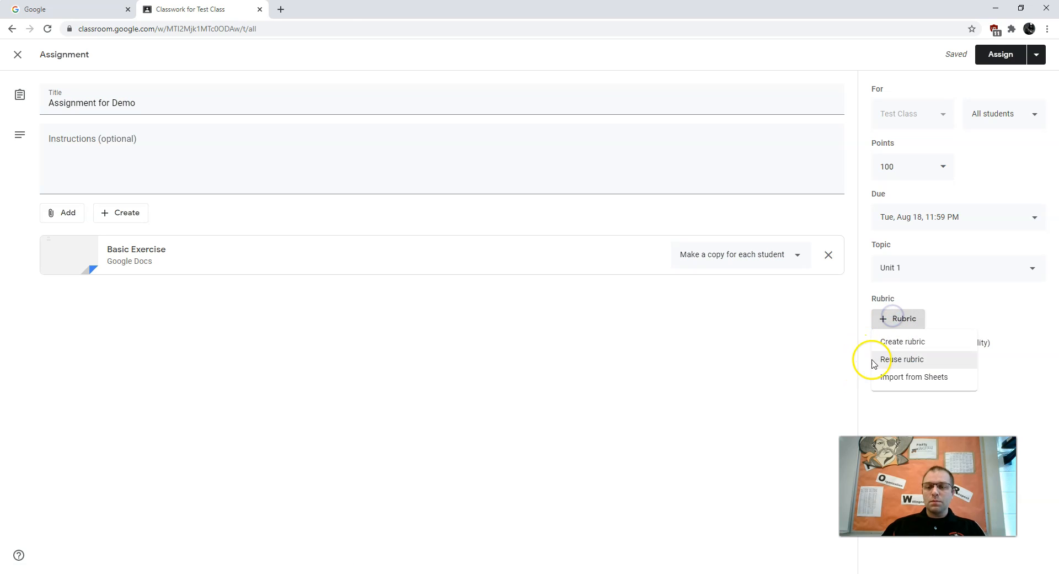
pyautogui.click(909, 345)
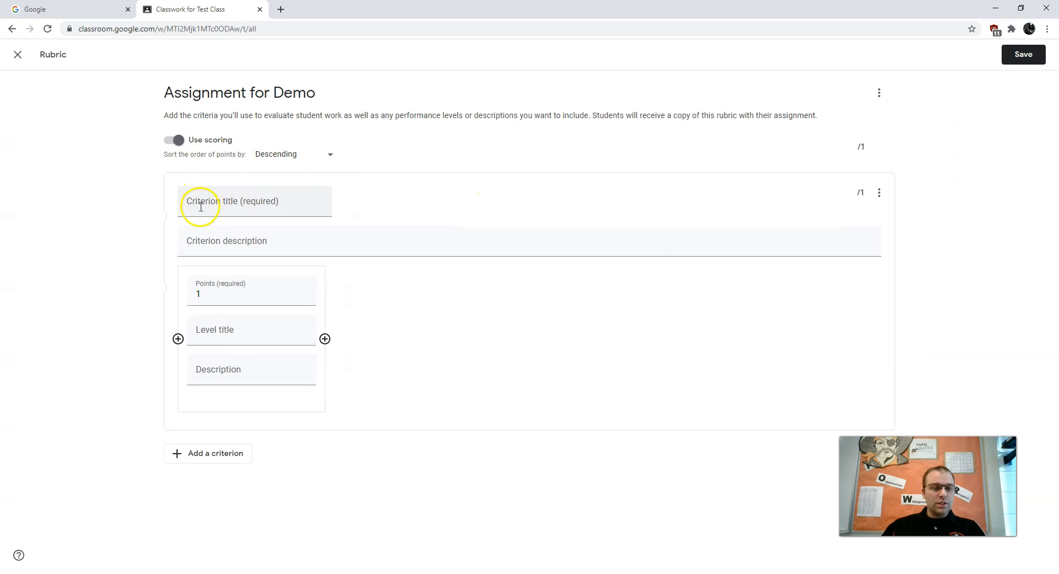
pyautogui.click(238, 200)
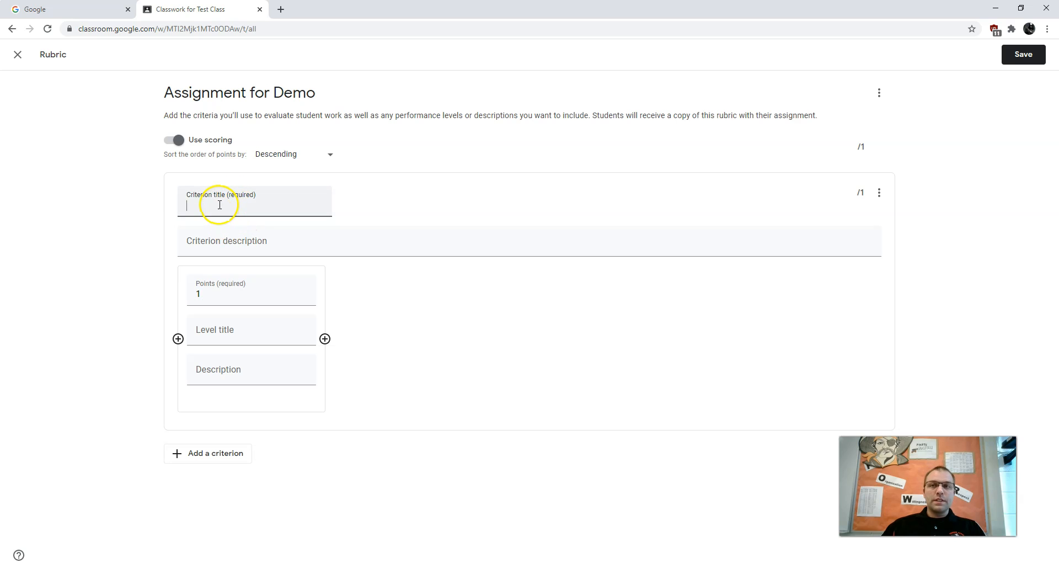
pyautogui.click(213, 250)
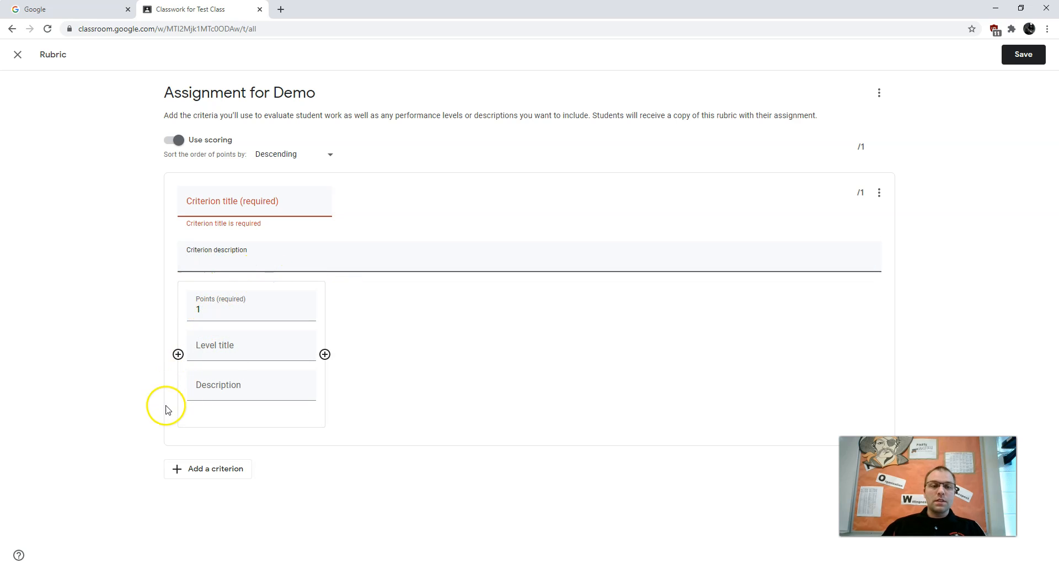
pyautogui.click(224, 352)
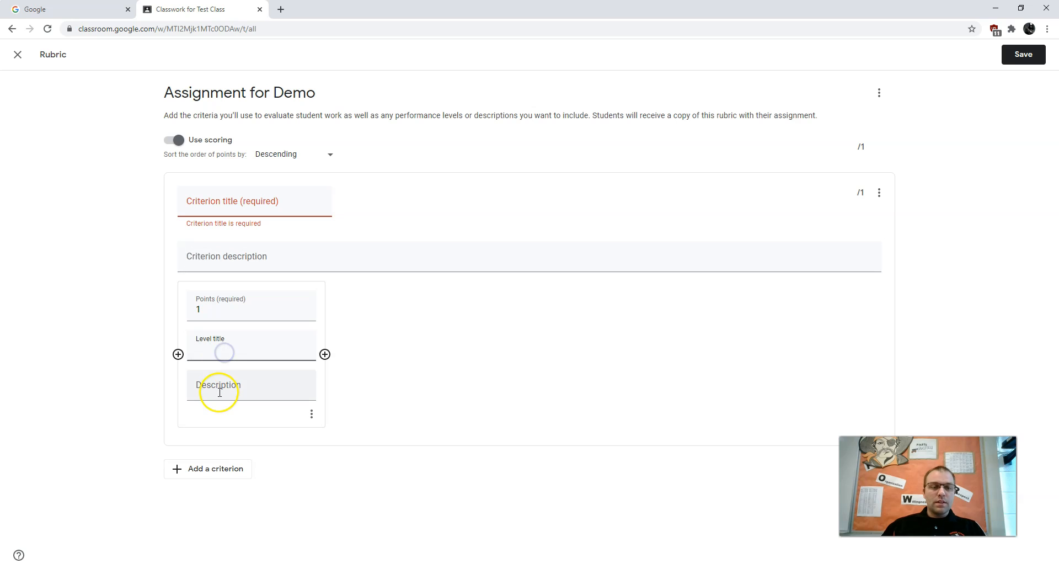
pyautogui.click(325, 354)
pyautogui.click(472, 354)
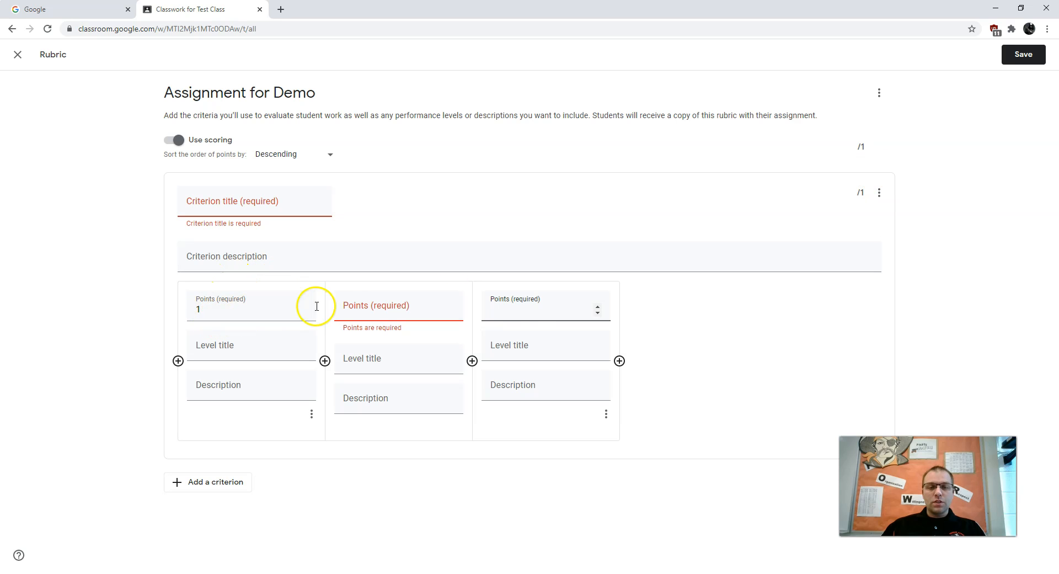
# Set the points of the criterion's second level to 0.5 and of its third level to 0.
pyautogui.click(353, 312)
pyautogui.press('Tab')
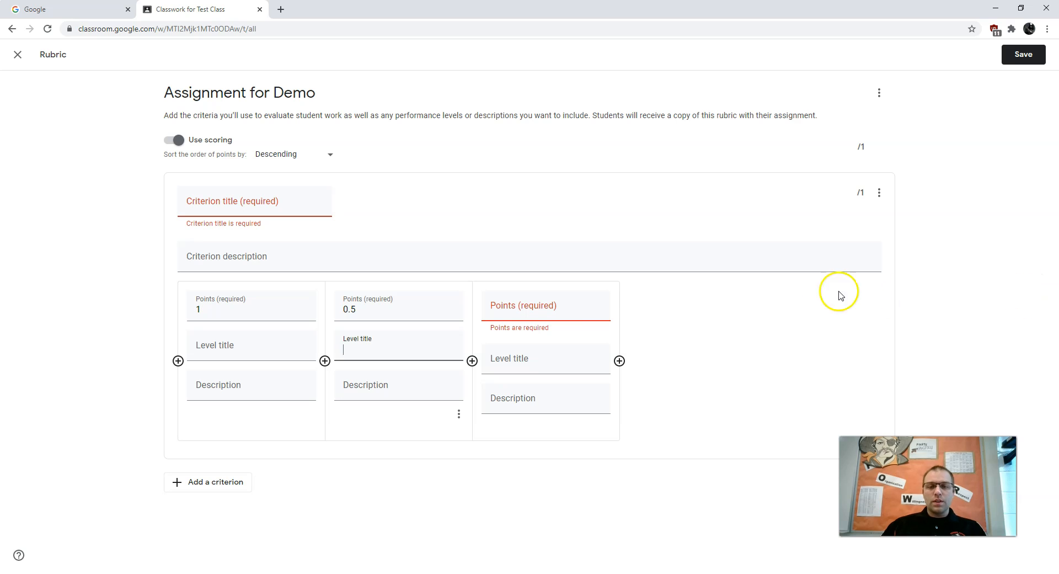
pyautogui.click(597, 314)
pyautogui.click(597, 314)
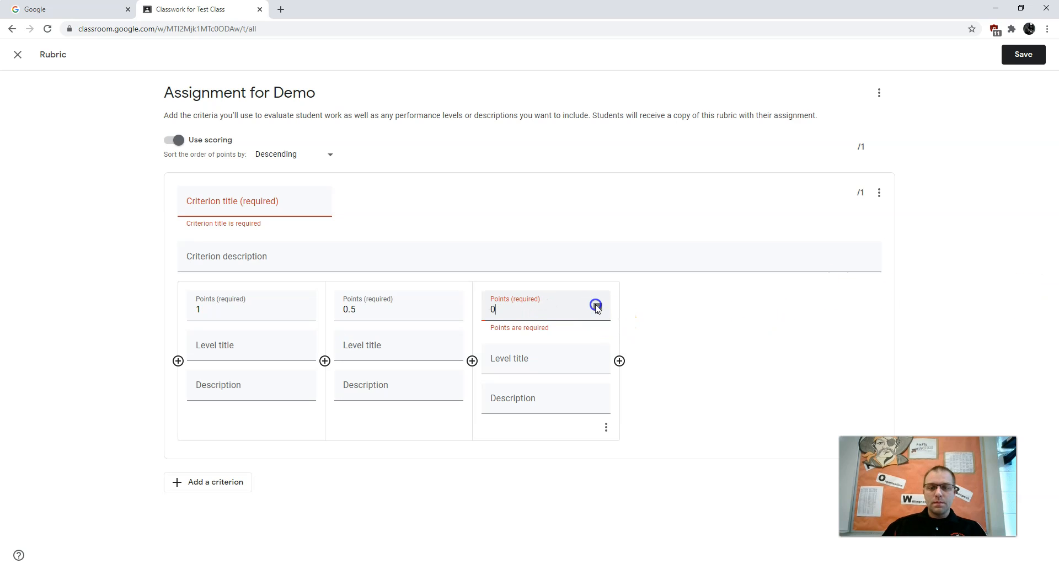
pyautogui.click(686, 311)
# Title the first rubric criterion Demo and add a second, blank criterion.
pyautogui.click(251, 205)
pyautogui.write('Demo')
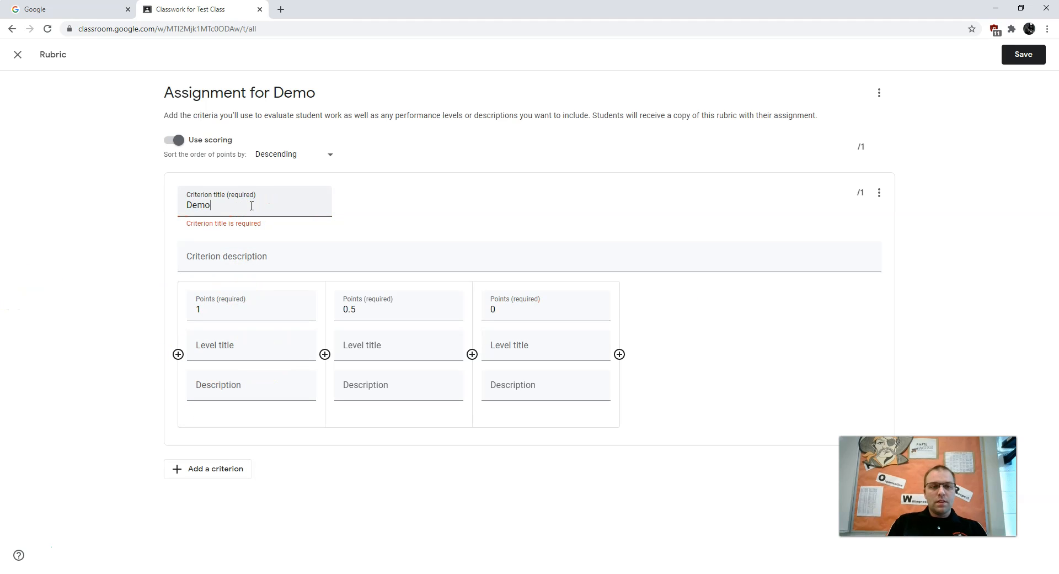
pyautogui.click(146, 313)
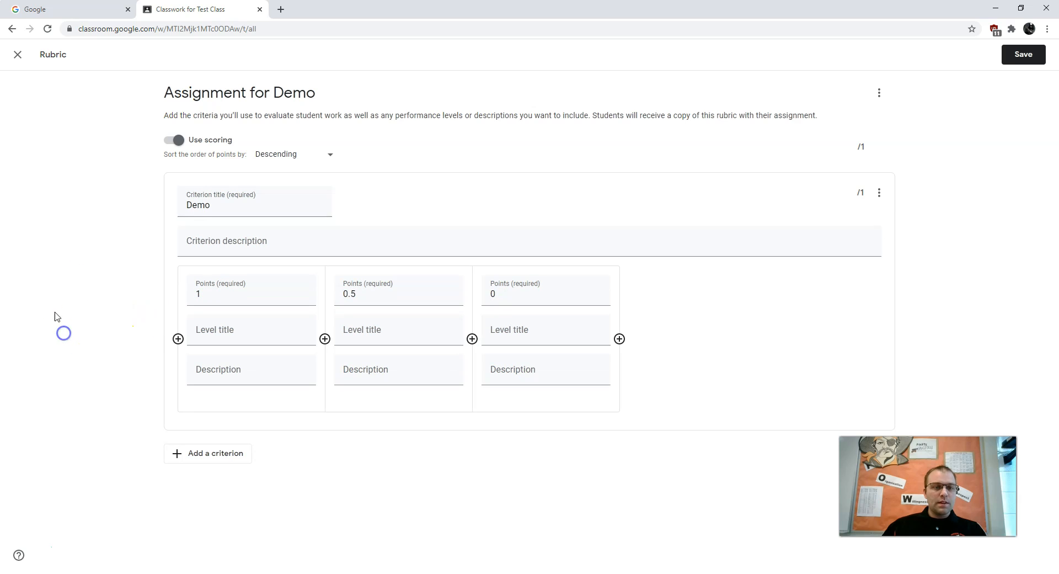
pyautogui.click(176, 453)
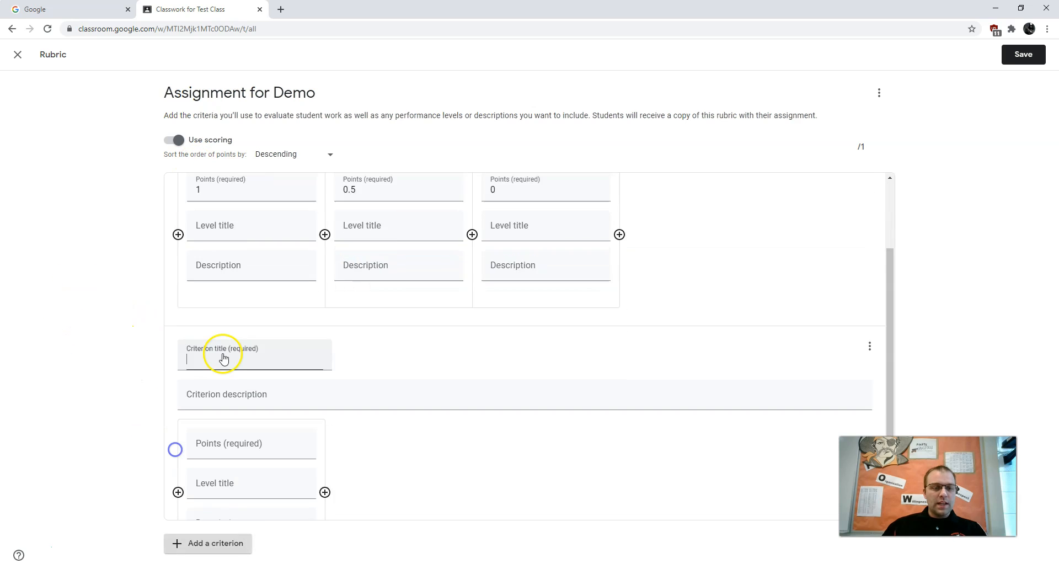
pyautogui.scroll(3, 255, 352)
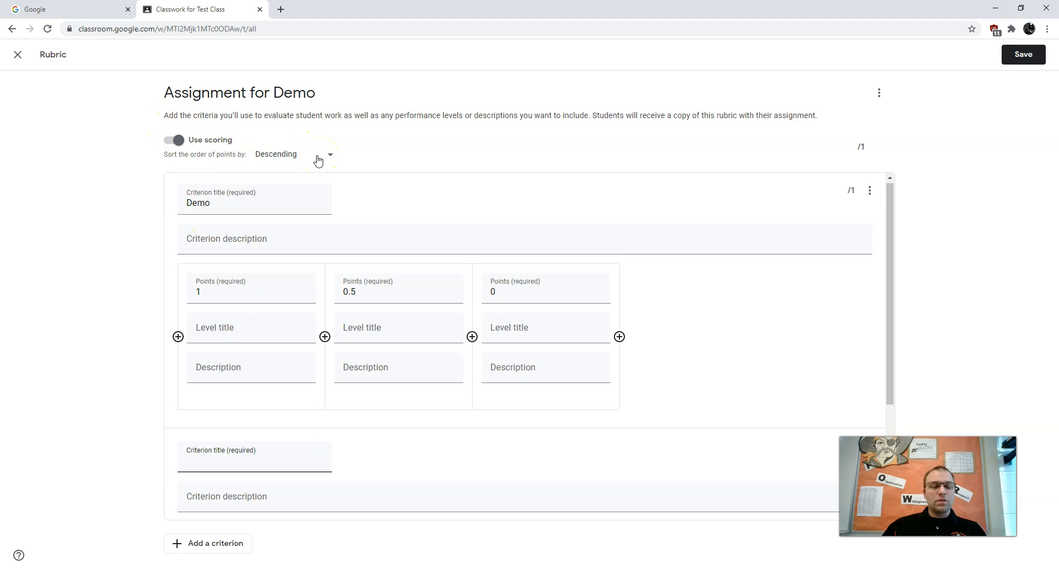
# Examine the rubric's point sorting, scoring and deletion options without changing them, and leave the rubric without saving.
pyautogui.click(306, 158)
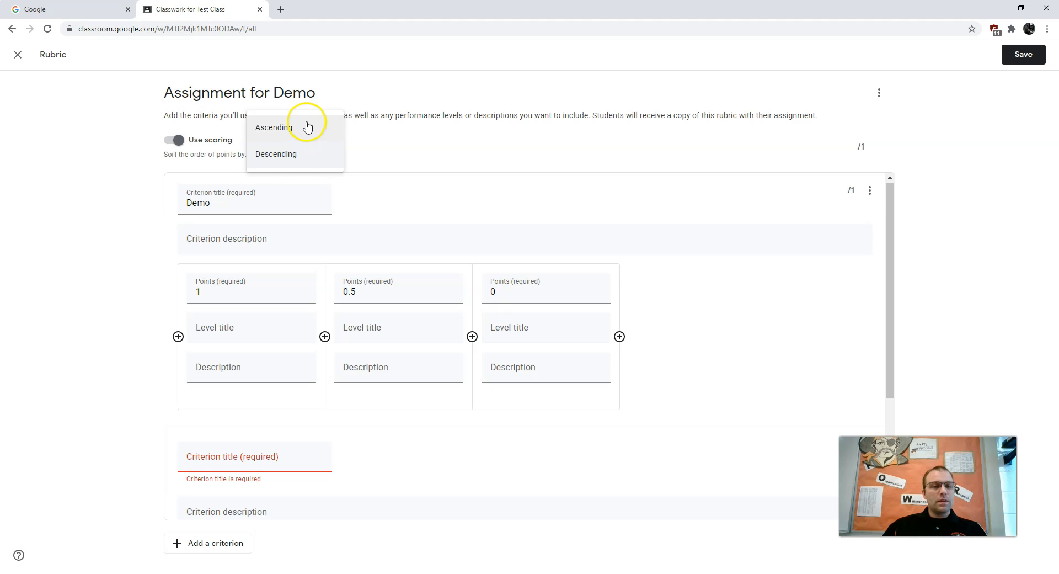
pyautogui.click(184, 167)
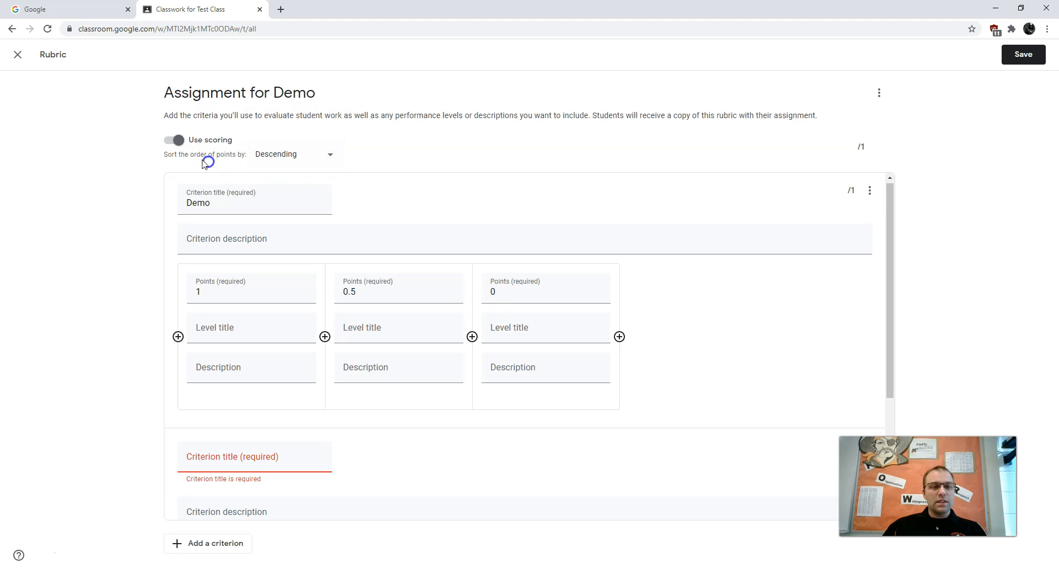
pyautogui.click(174, 143)
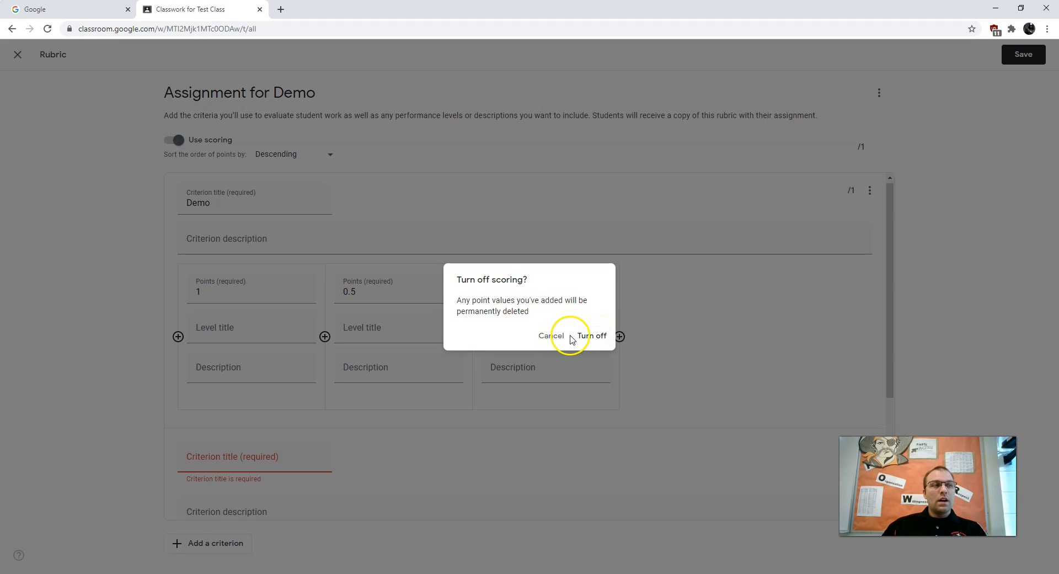
pyautogui.click(552, 336)
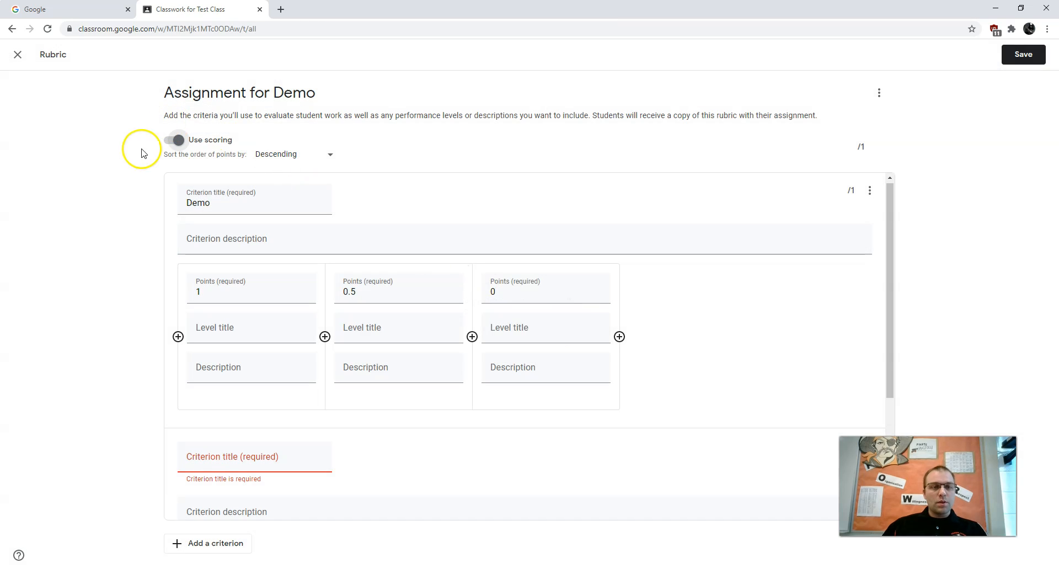
pyautogui.click(879, 94)
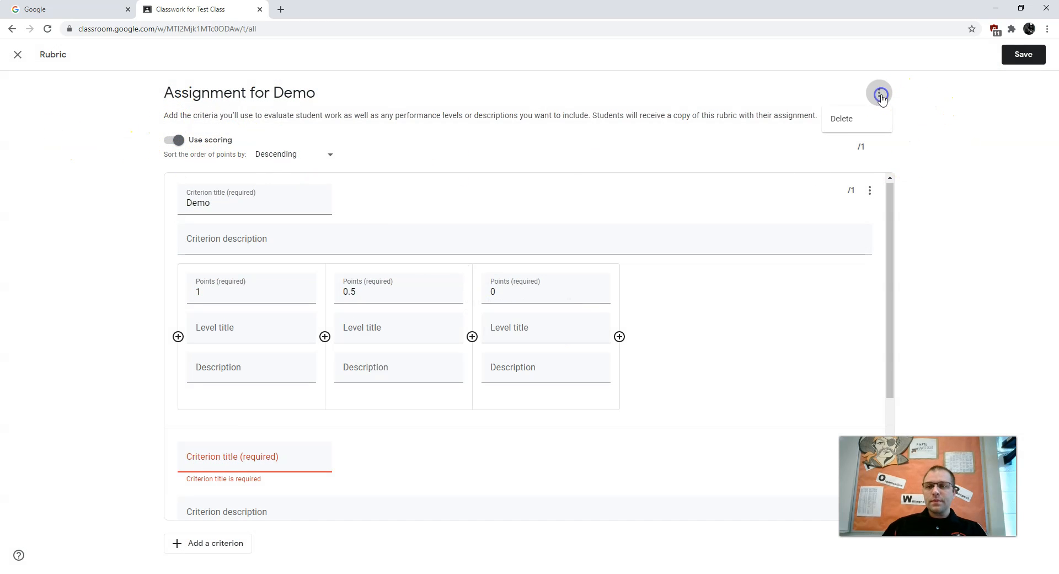
pyautogui.click(860, 127)
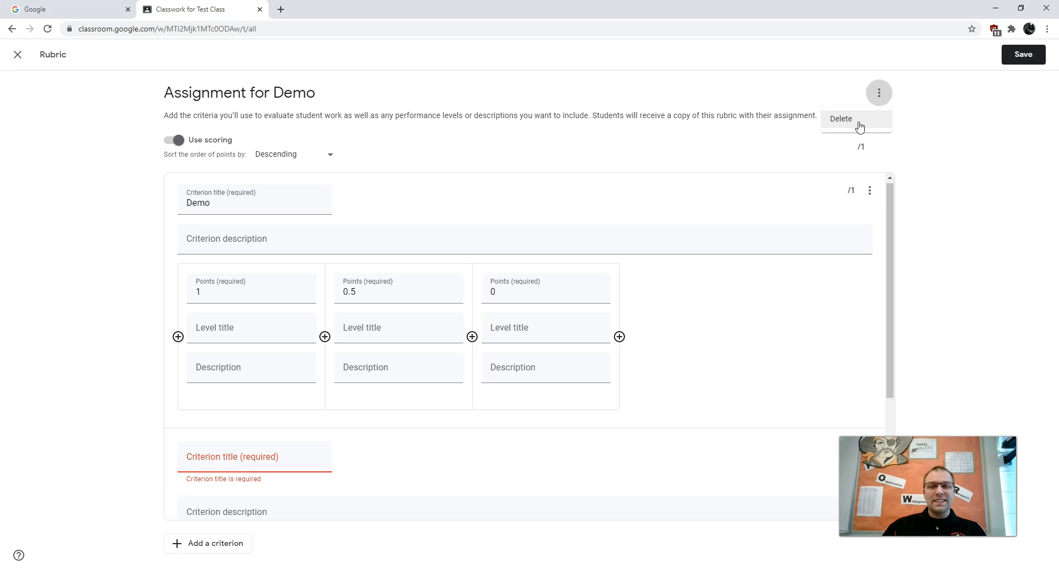
pyautogui.click(21, 54)
pyautogui.click(603, 337)
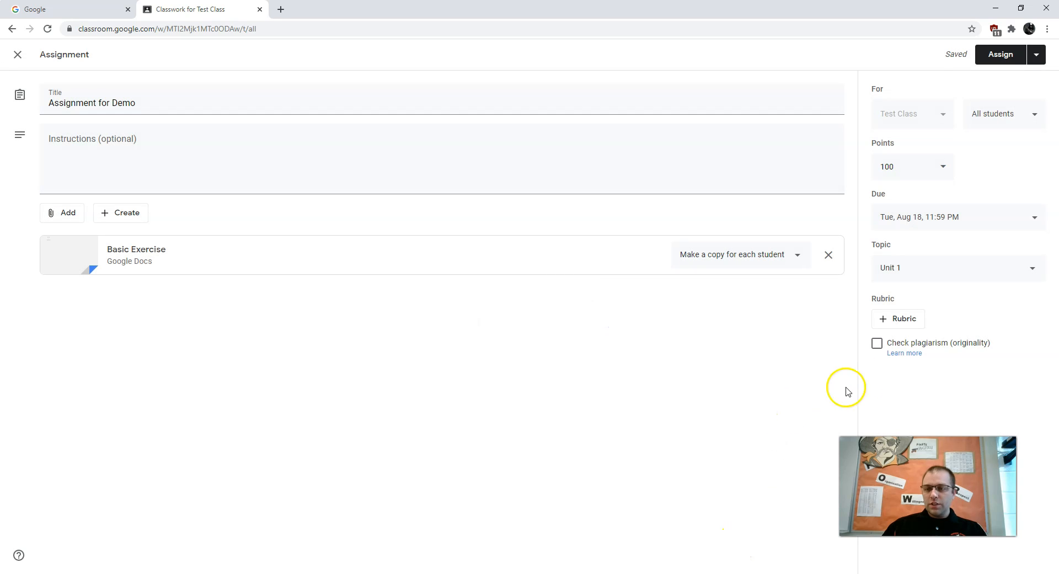
# Enable the plagiarism (originality) check for the assignment and accept the use of an originality report.
pyautogui.click(876, 347)
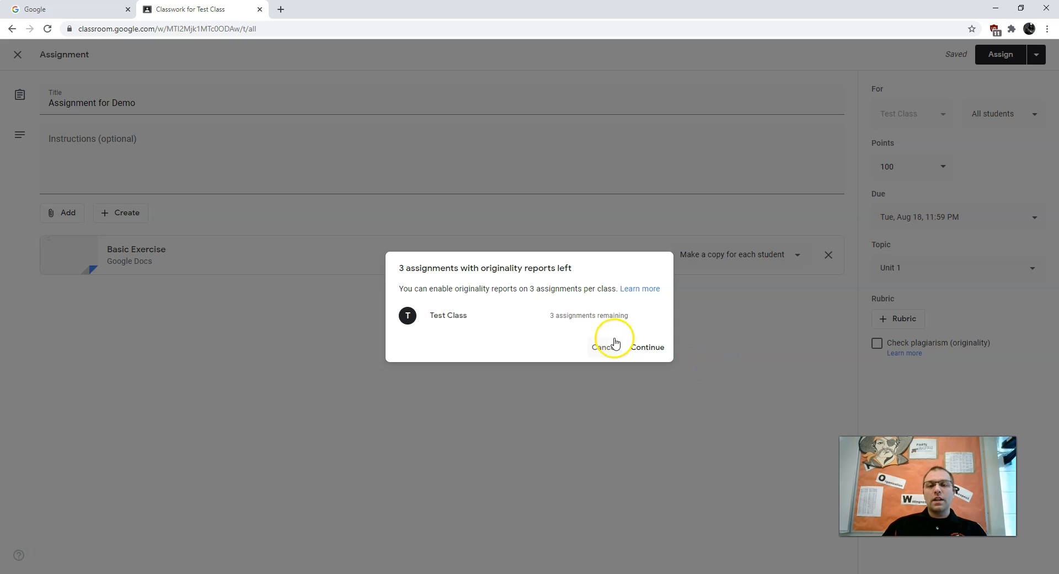
pyautogui.moveTo(421, 268); pyautogui.dragTo(631, 267)
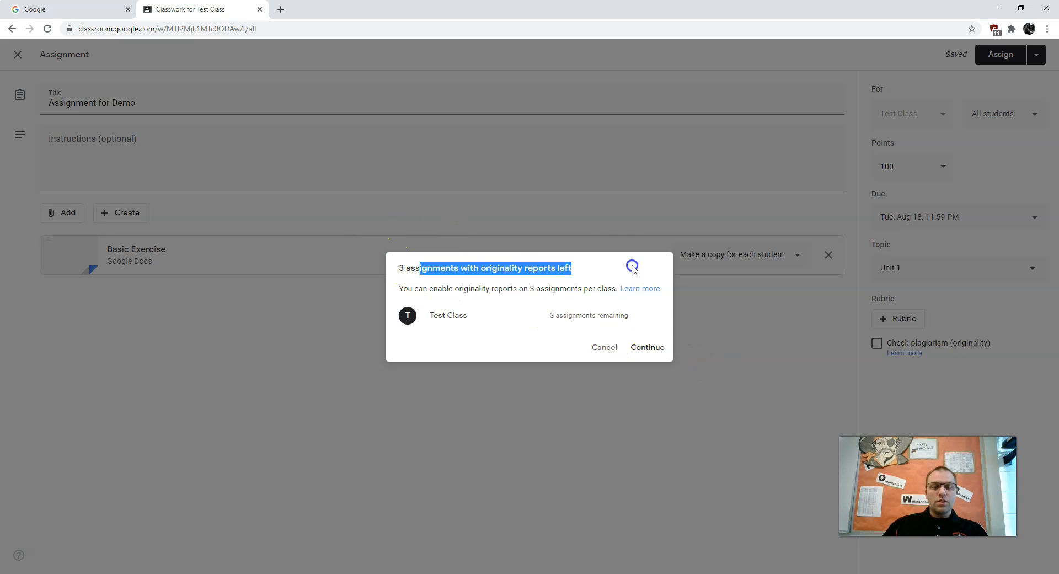
pyautogui.click(646, 348)
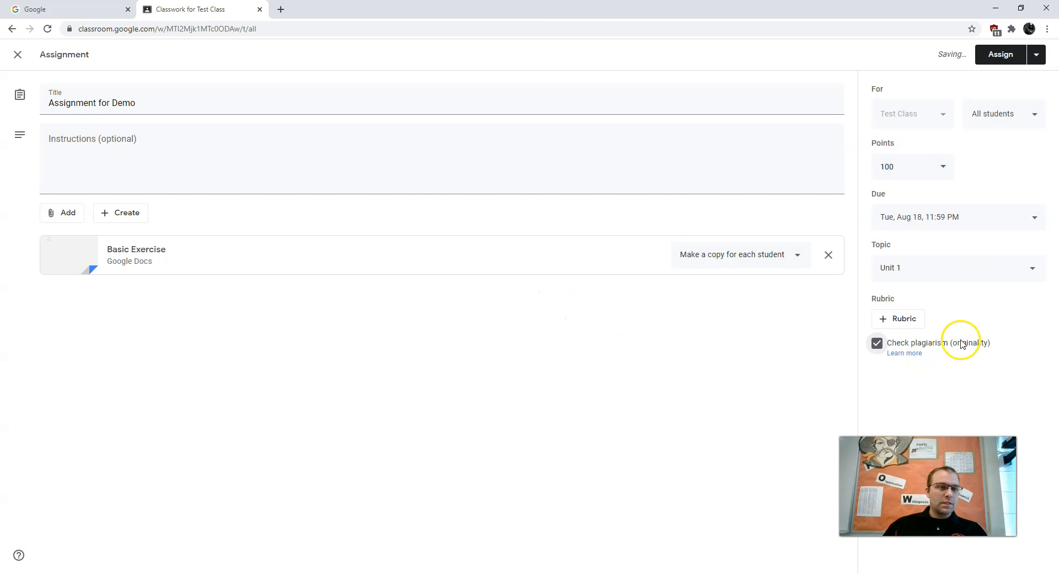
# Review the assign, schedule and draft options, and assign Assignment for Demo to all students immediately.
pyautogui.click(1036, 54)
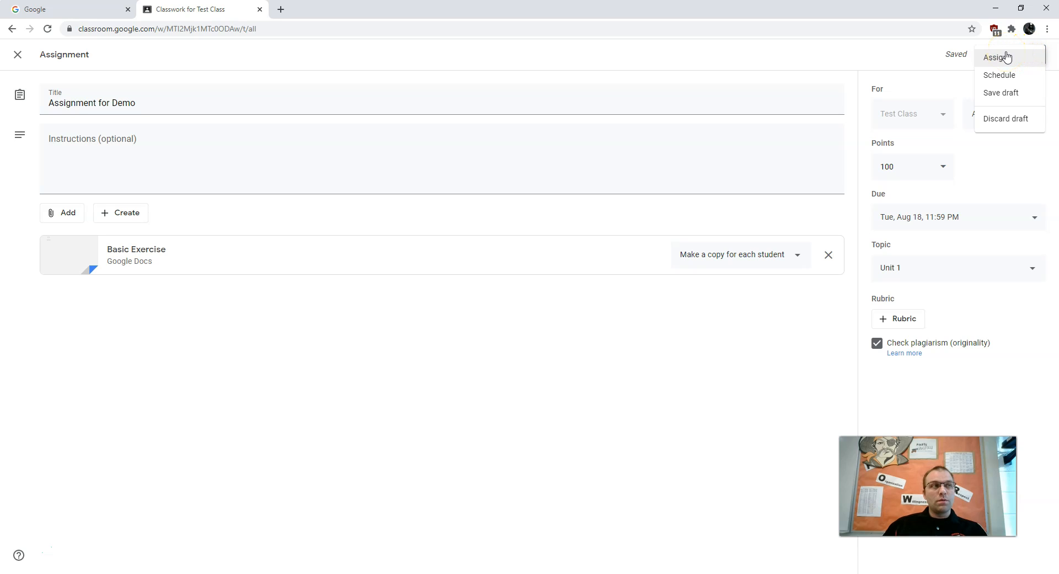
pyautogui.click(999, 79)
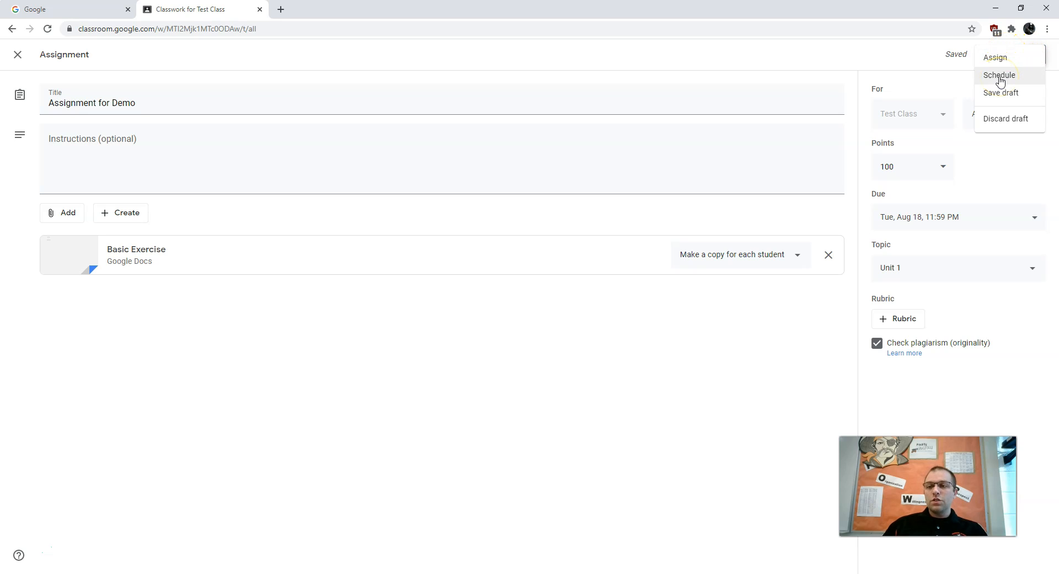
pyautogui.click(1014, 105)
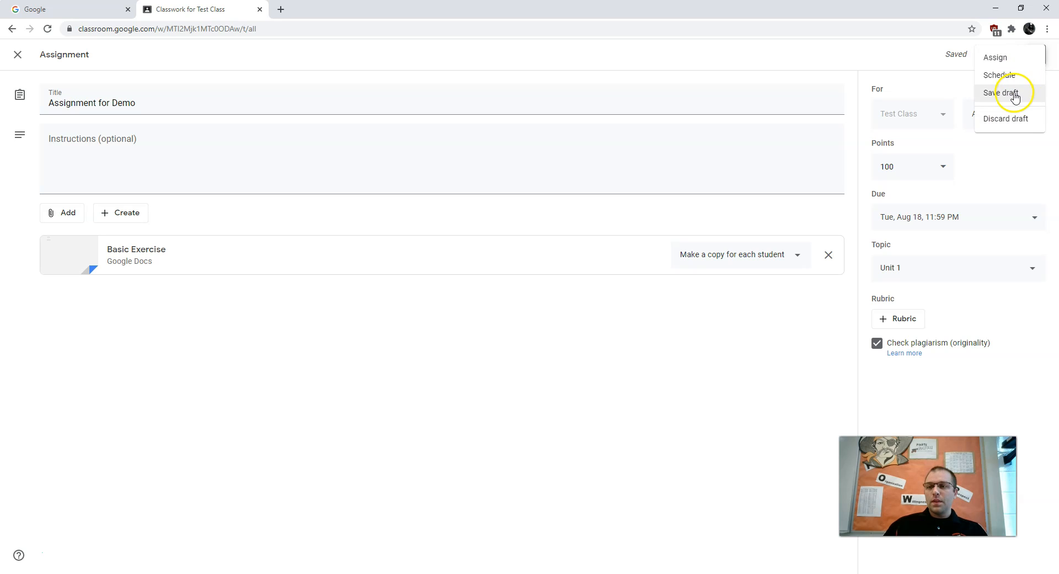
pyautogui.click(1014, 56)
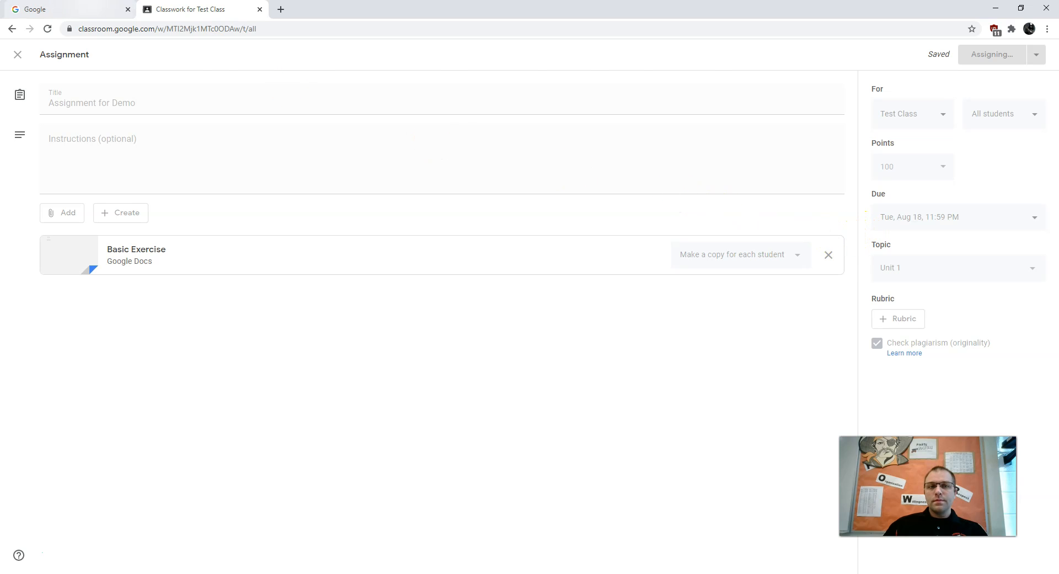
# Close the unused Google tab and open the choices for creating new classwork in Test Class.
pyautogui.click(128, 8)
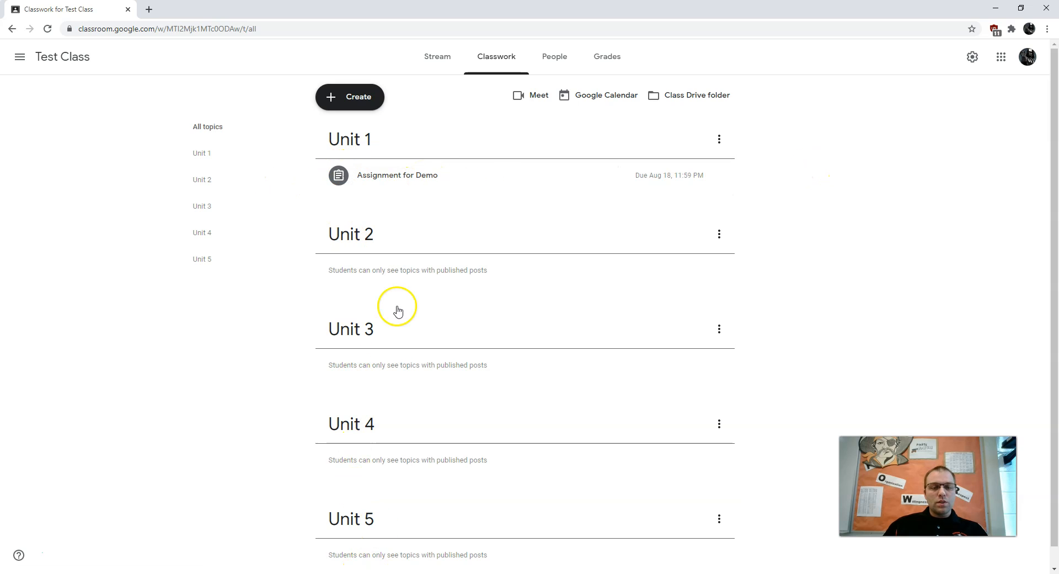
pyautogui.click(359, 100)
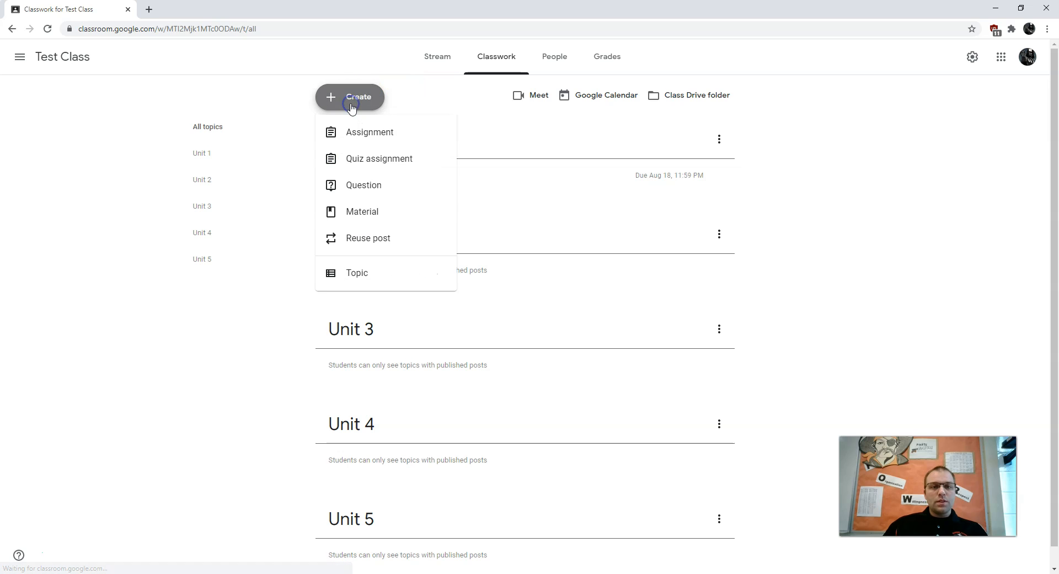